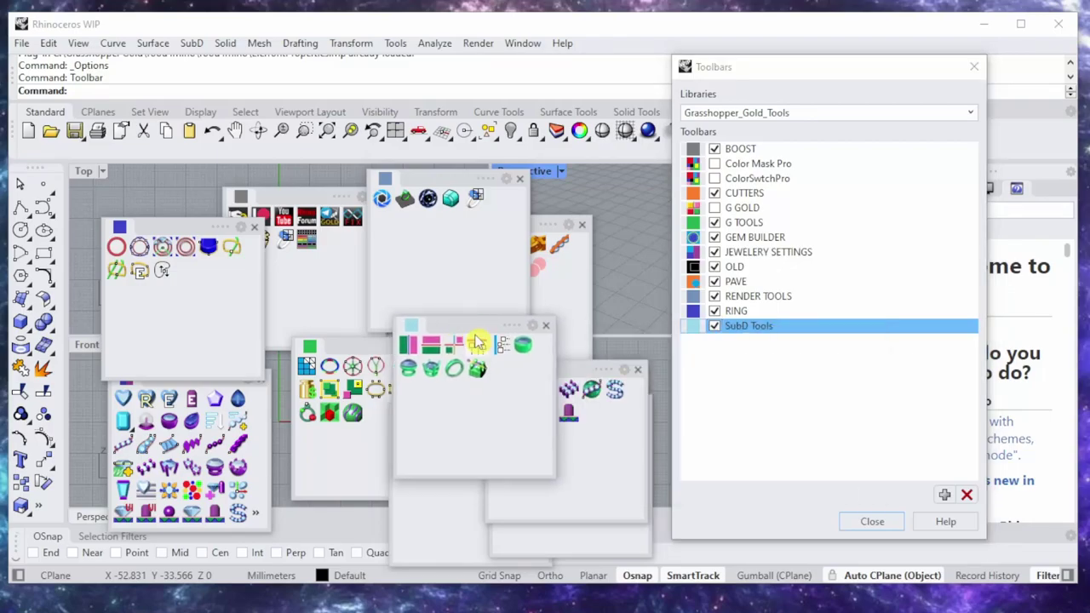
# Close the Toolbars dialog that lists the Grasshopper Gold toolbars.
pyautogui.click(881, 522)
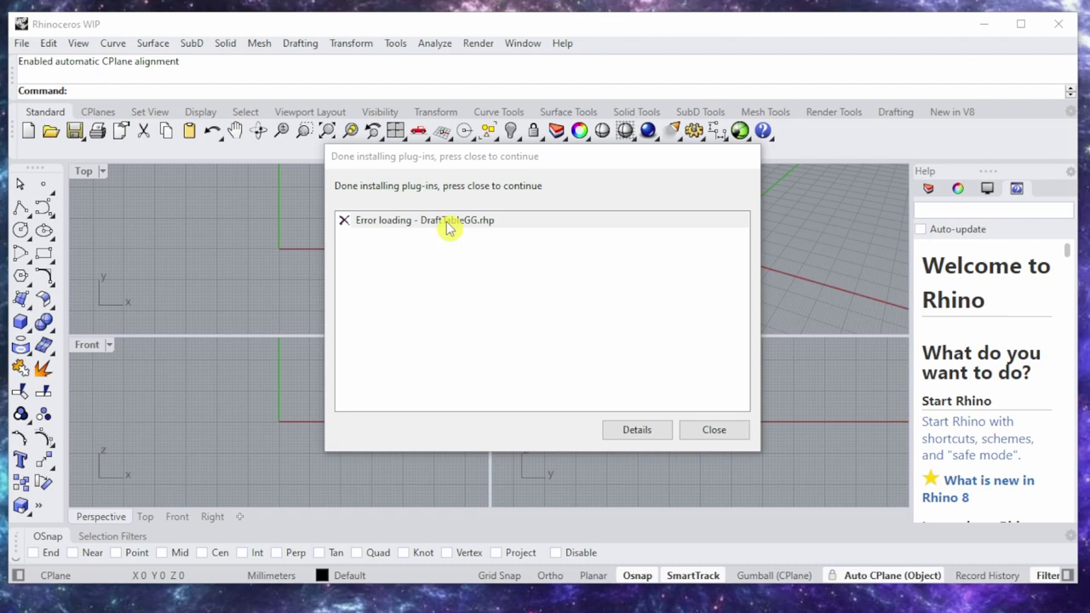
# Review and dismiss the plug-in installation report about the DraftTableGG.rhp load error.
pyautogui.click(645, 432)
pyautogui.click(573, 392)
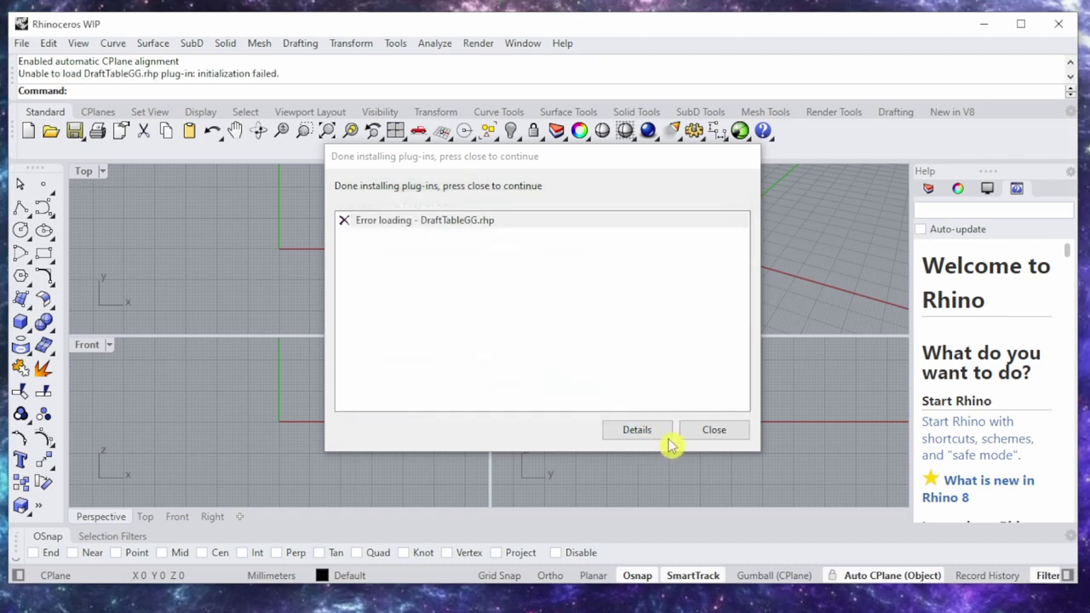
pyautogui.click(713, 430)
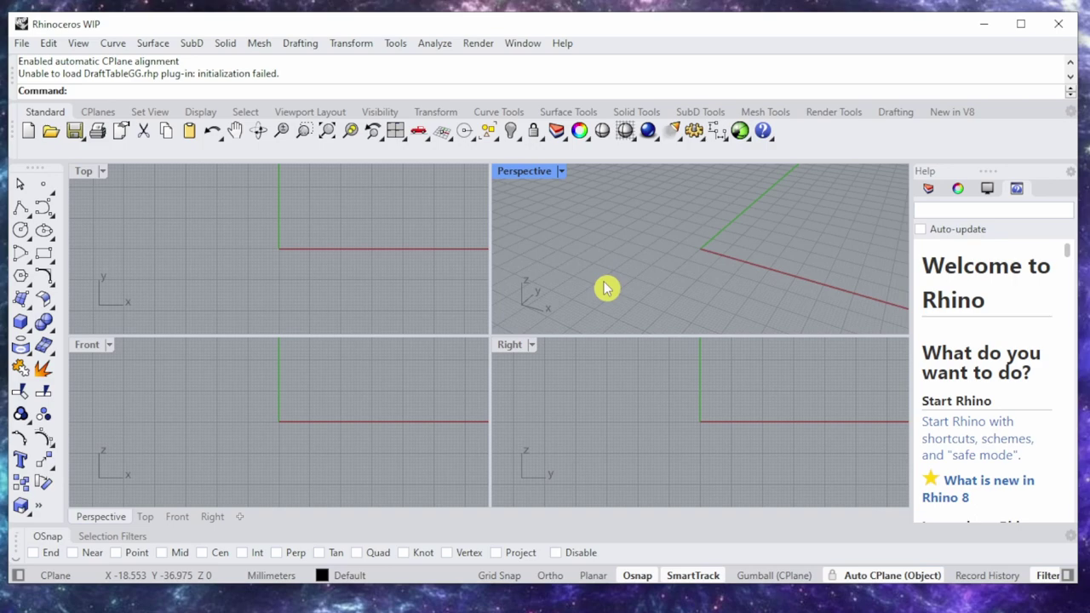
# Start a plug-in install from Options > Plug-ins and browse into C:\Program Files.
pyautogui.click(624, 130)
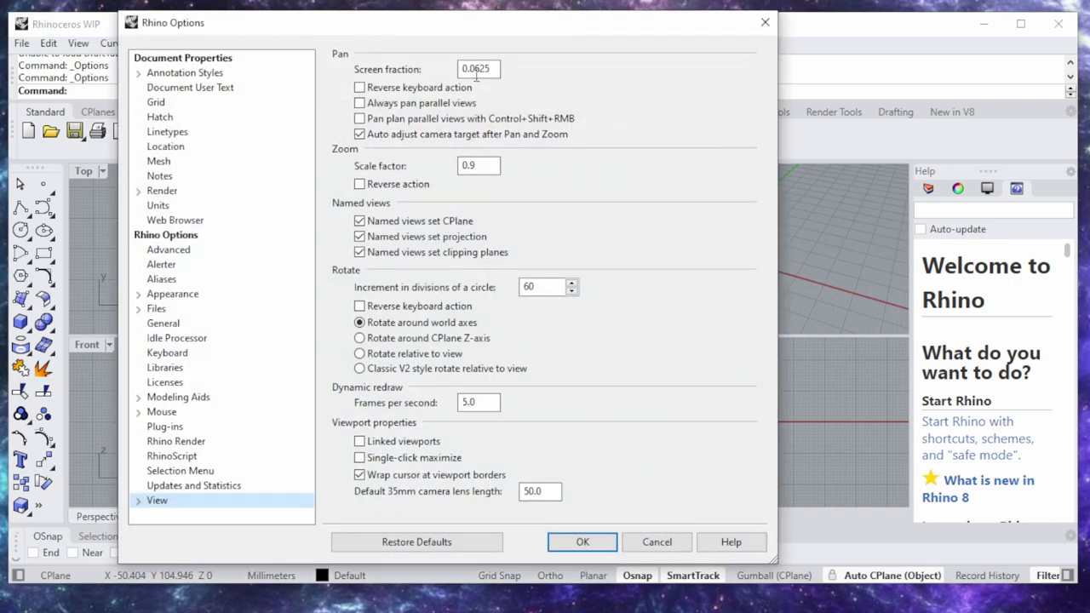
pyautogui.click(166, 428)
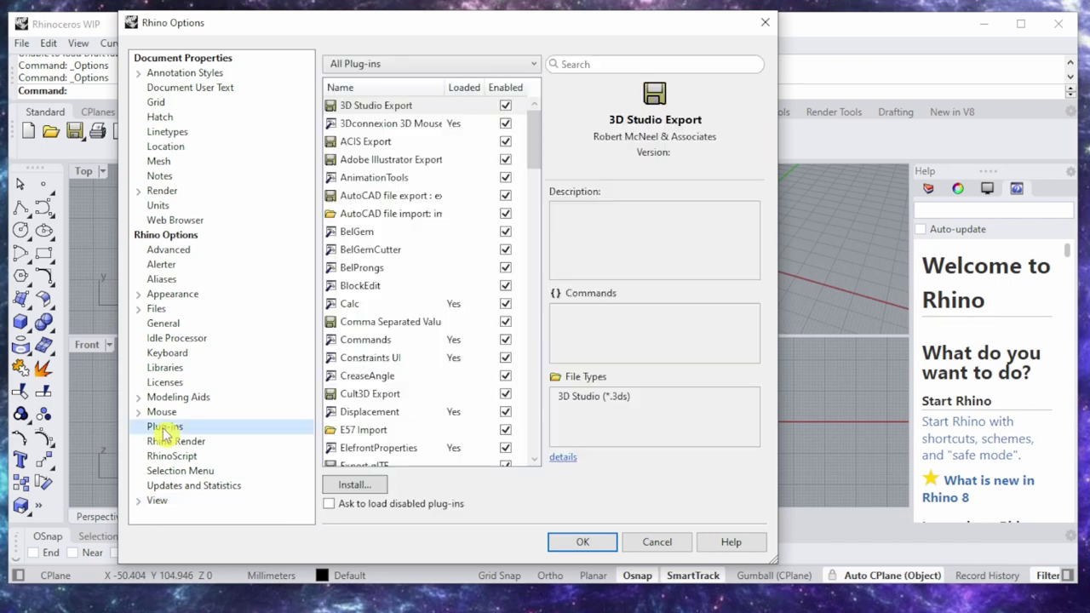
pyautogui.click(352, 484)
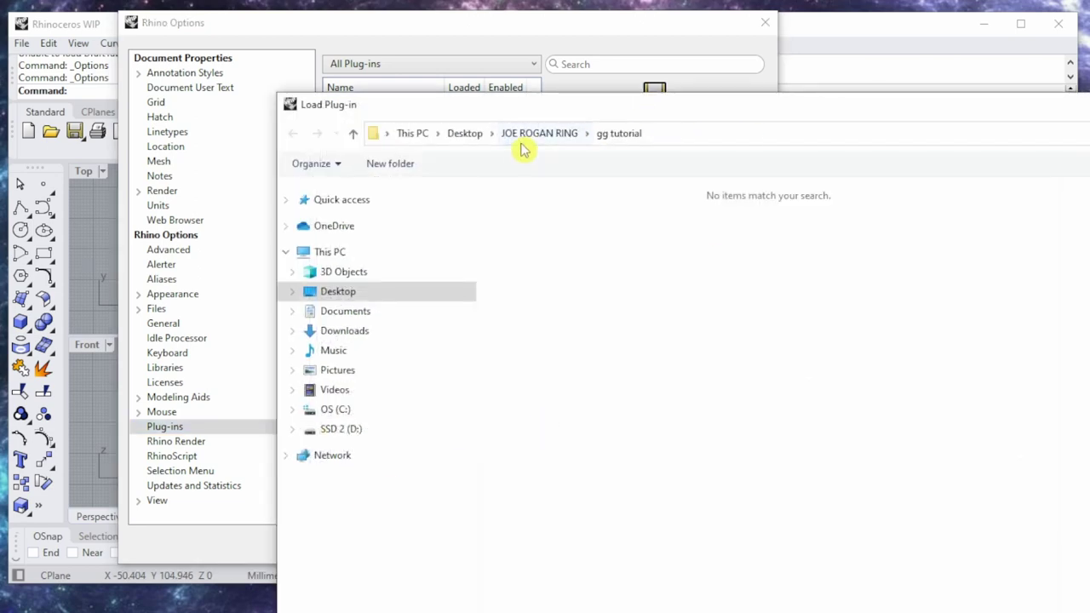
pyautogui.click(335, 411)
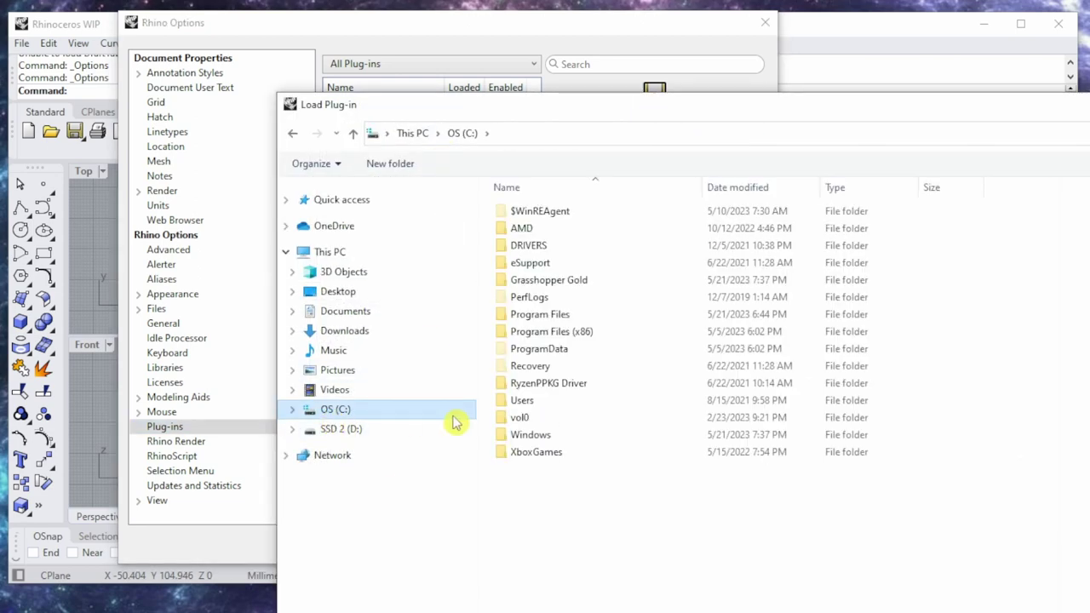
pyautogui.doubleClick(578, 320)
pyautogui.scroll(-15, 550, 517)
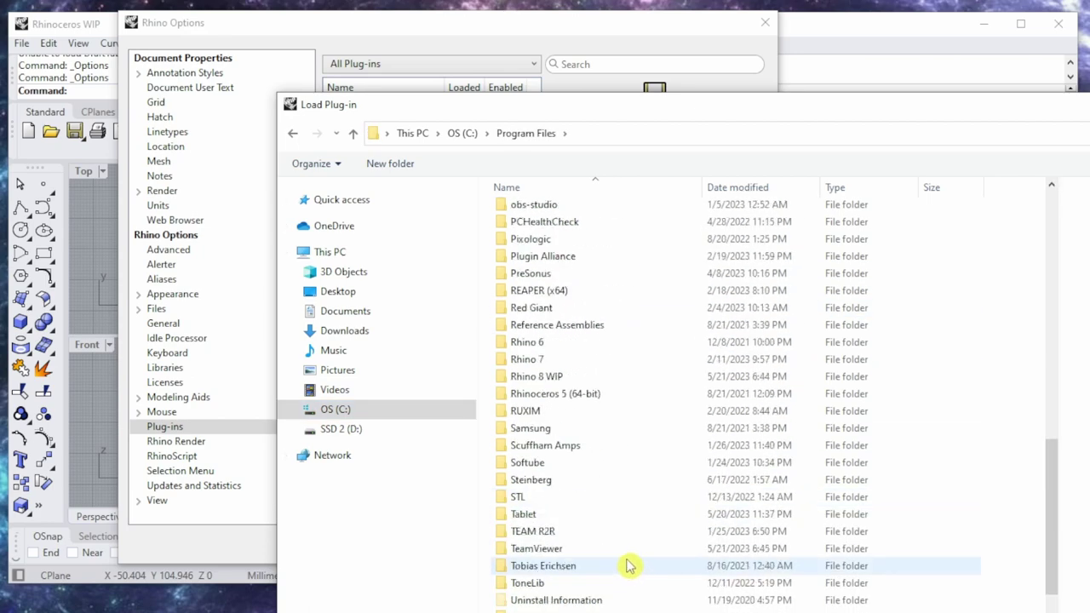
# Install GrasshopperPlugin from Rhino 8 WIP\Plug-ins\Grasshopper and close the Options with OK.
pyautogui.click(553, 380)
pyautogui.doubleClick(553, 380)
pyautogui.doubleClick(569, 212)
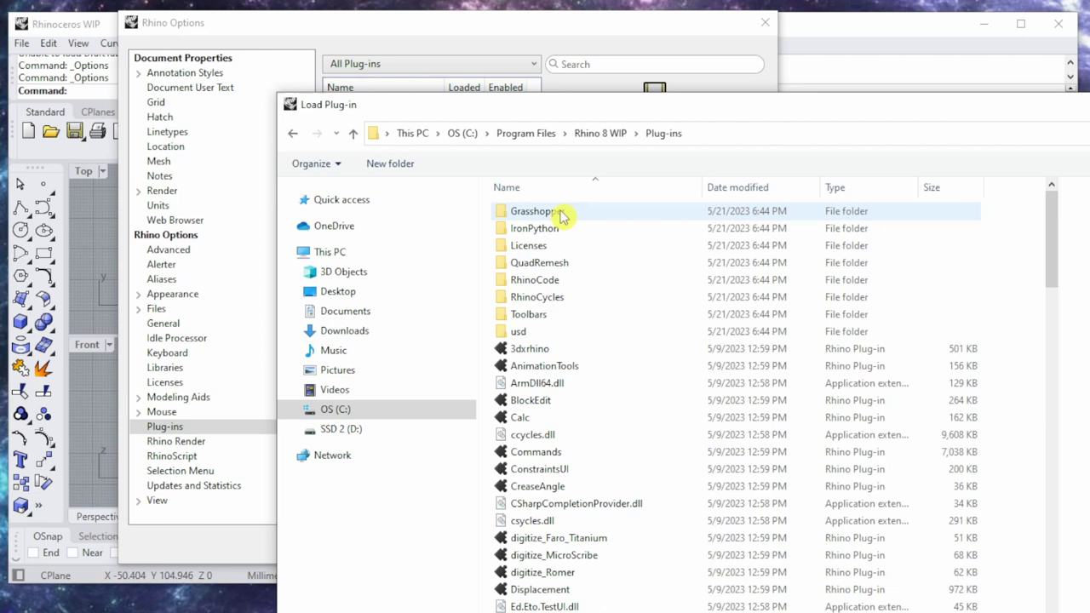
pyautogui.doubleClick(561, 213)
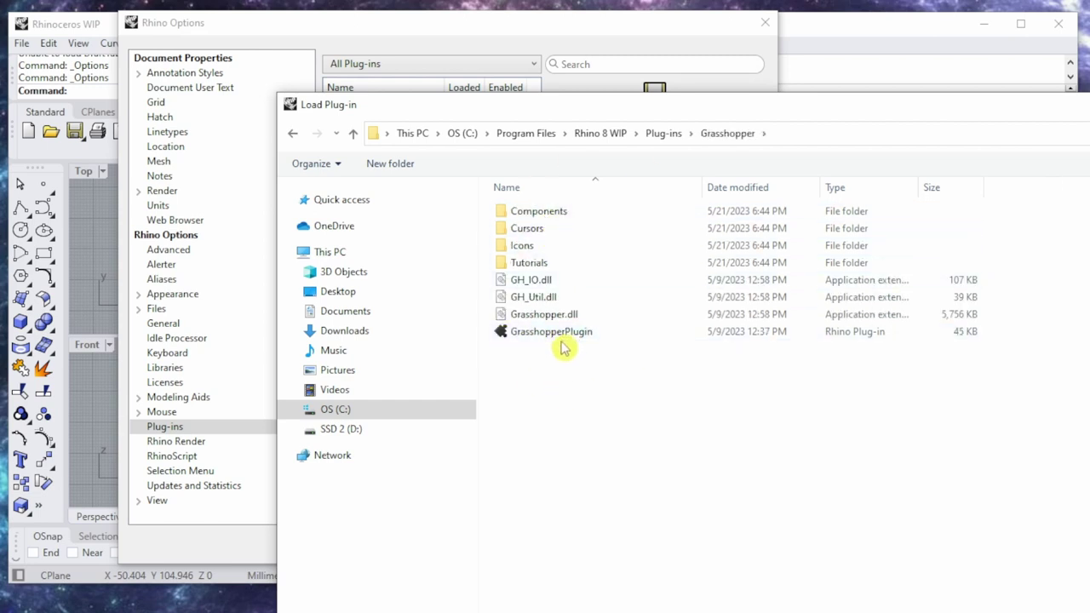
pyautogui.click(588, 339)
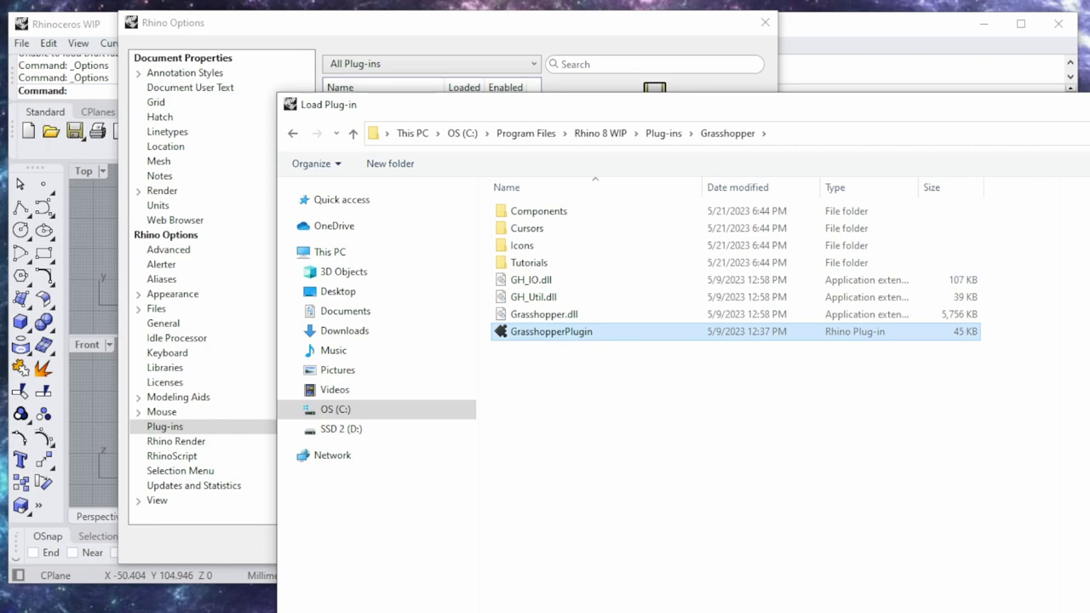
pyautogui.press('Return')
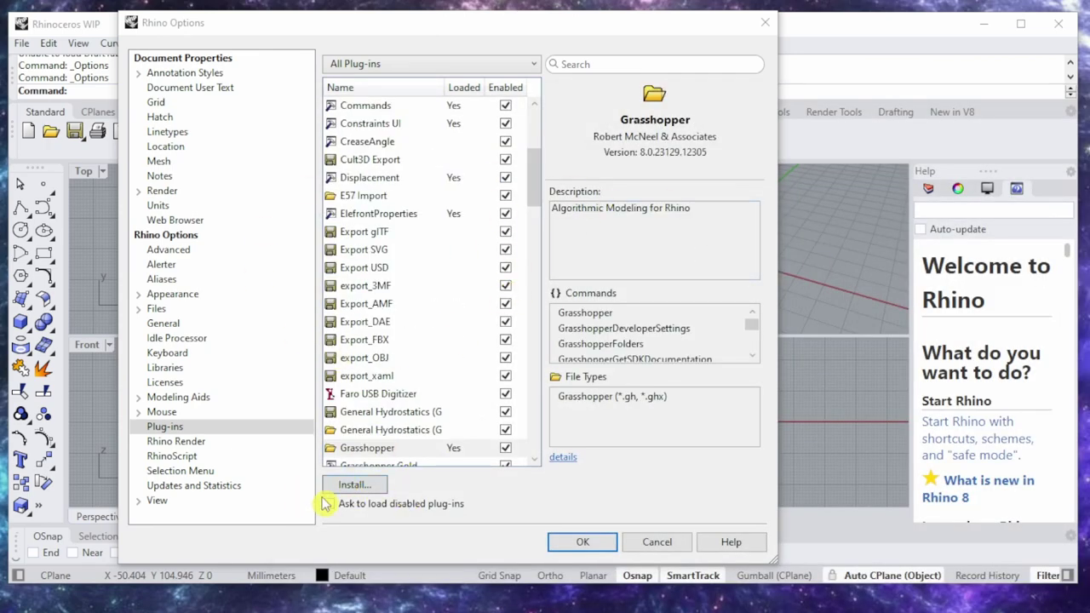
pyautogui.click(577, 538)
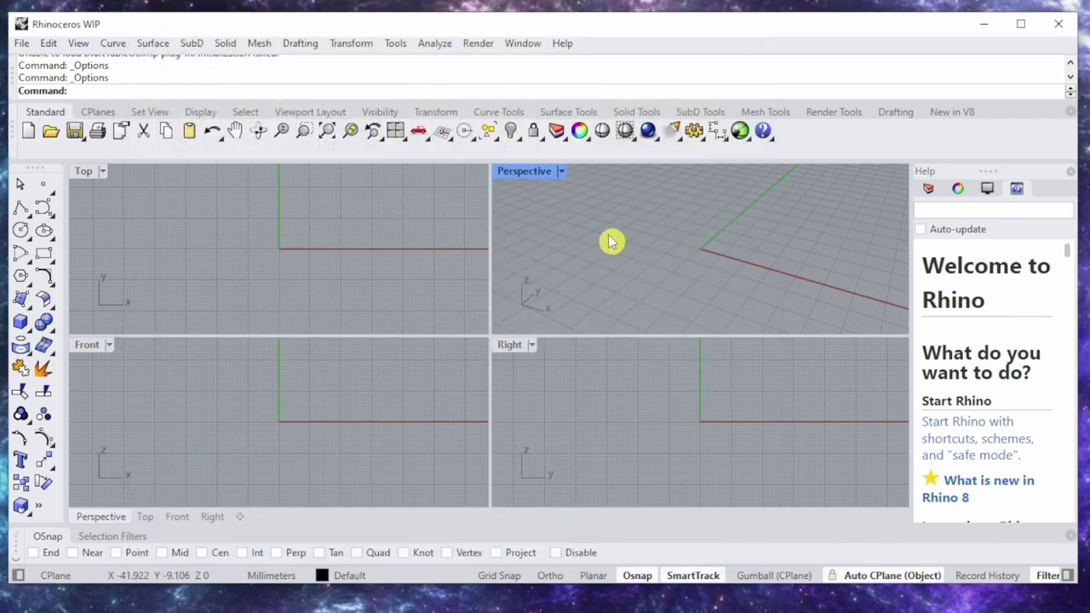
pyautogui.write('Toolbar')
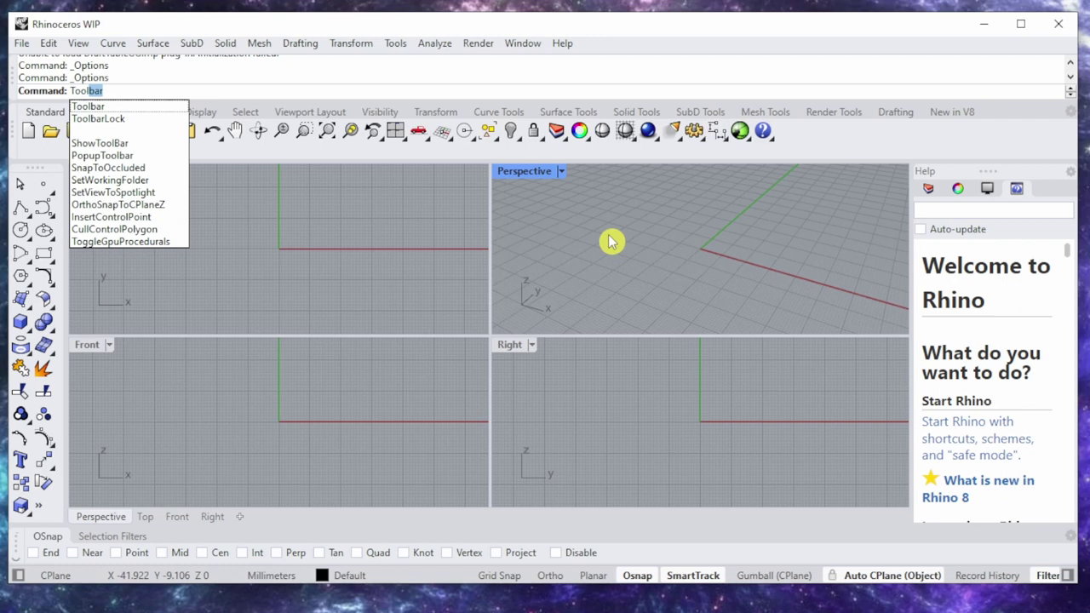
pyautogui.click(91, 108)
pyautogui.click(458, 115)
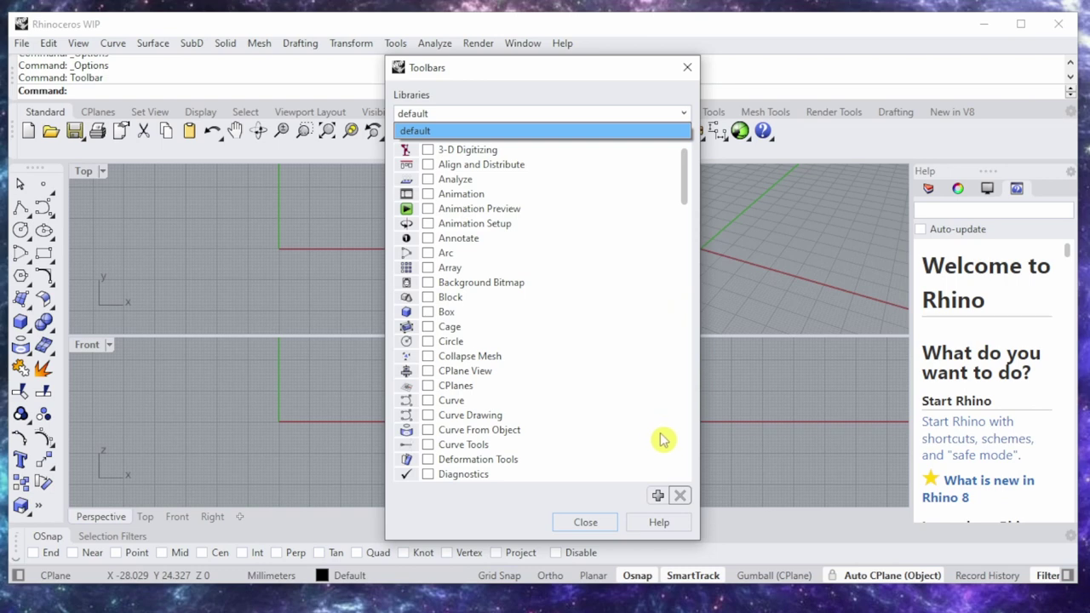
pyautogui.click(681, 174)
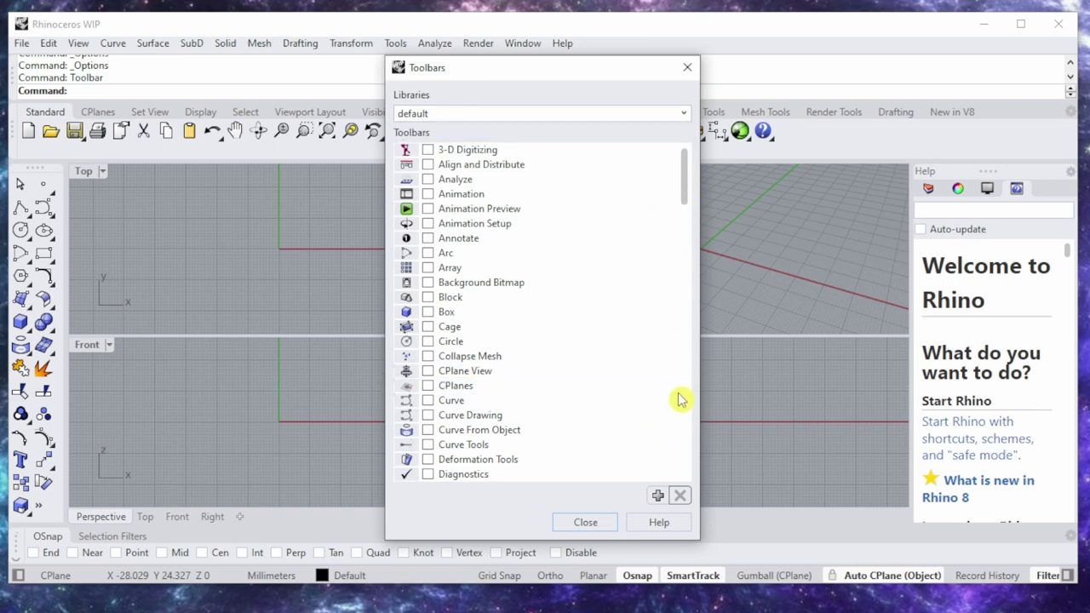
pyautogui.moveTo(688, 176)
pyautogui.mouseDown()
pyautogui.moveTo(706, 409)
pyautogui.moveTo(698, 491)
pyautogui.moveTo(700, 176)
pyautogui.mouseUp()
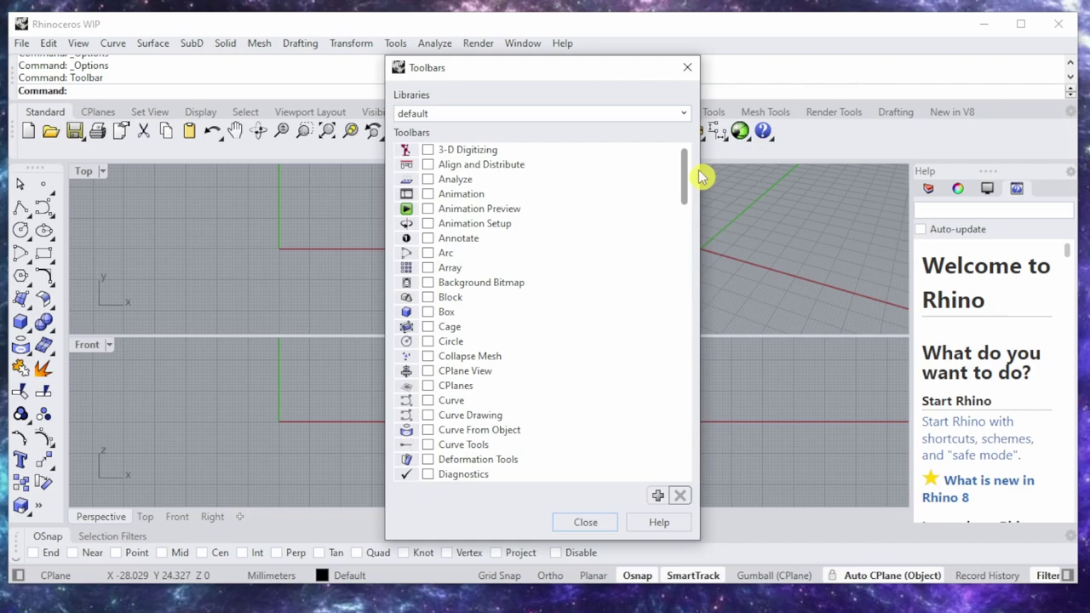
# Close the toolbars window and start another plug-in install from Options > Plug-ins.
pyautogui.click(586, 524)
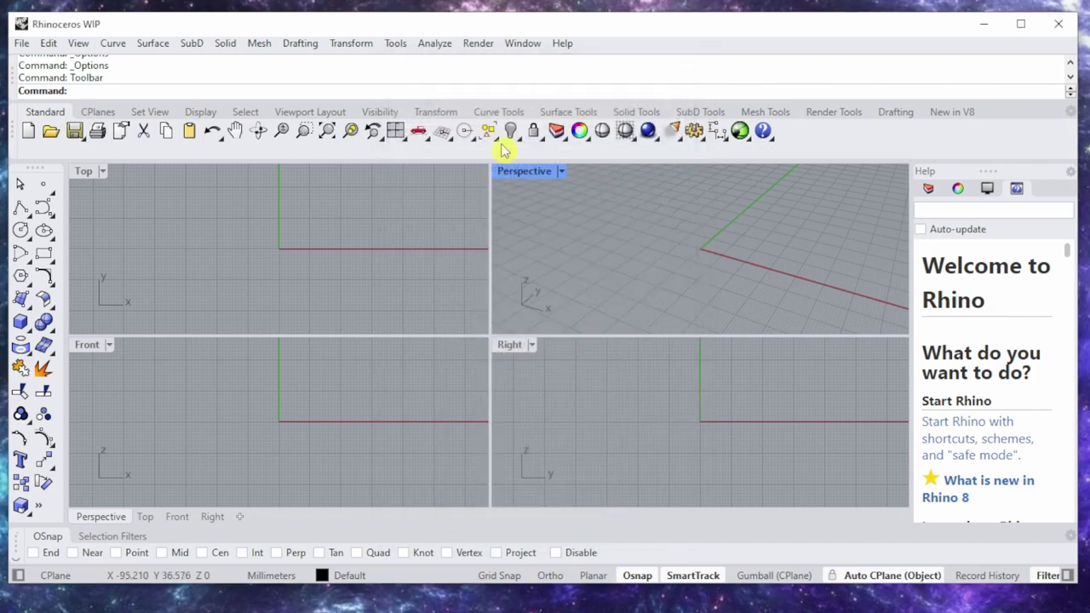
pyautogui.click(700, 133)
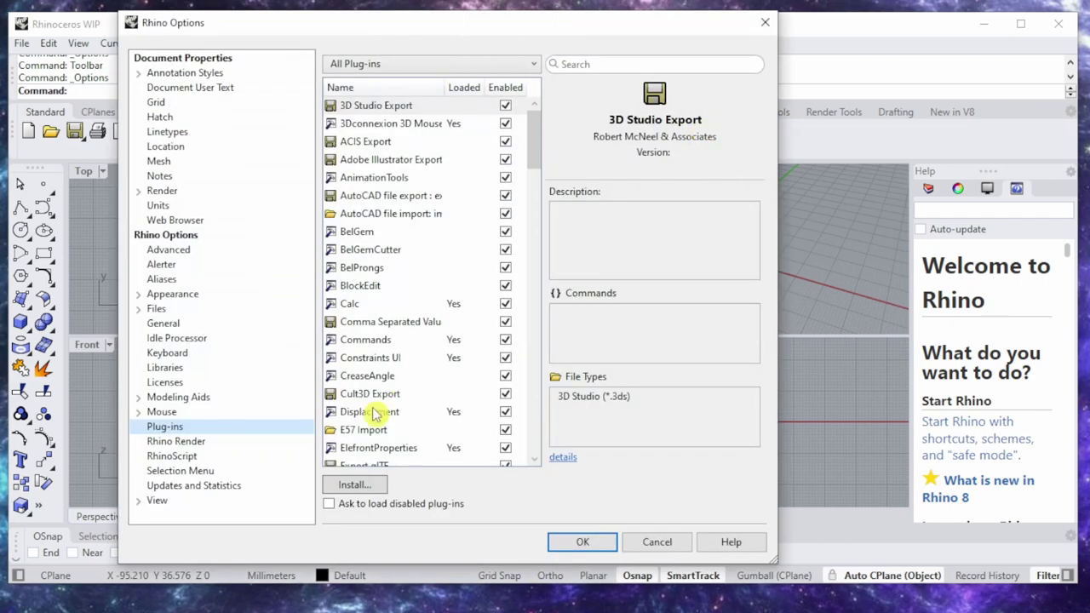
pyautogui.click(356, 482)
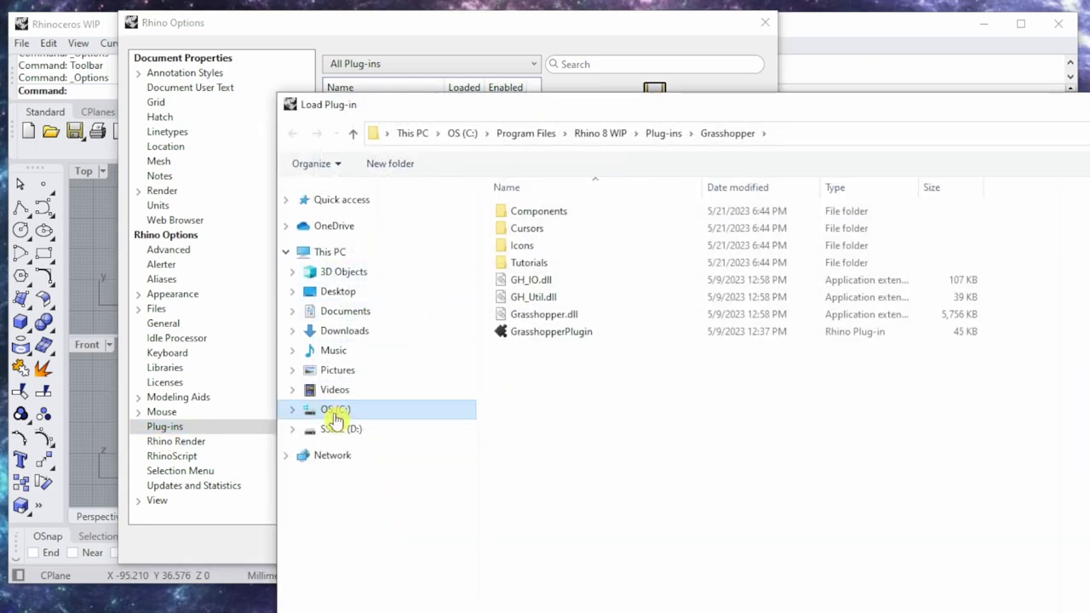
pyautogui.click(336, 409)
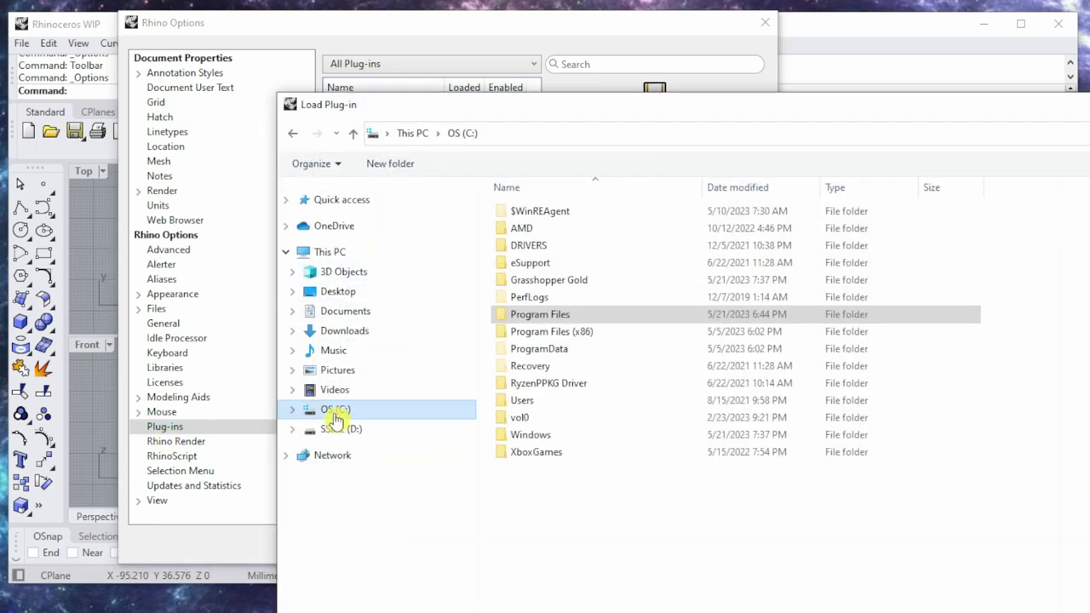
# Load DraftTableGG.rhp from the Grasshopper Gold food4rhino plug-in folder.
pyautogui.doubleClick(538, 284)
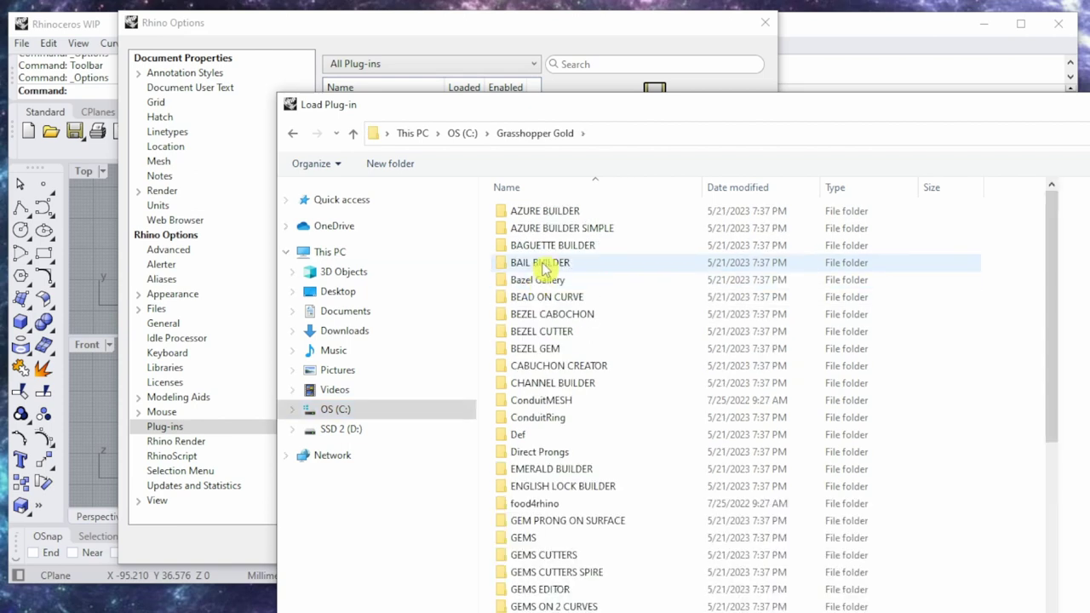
pyautogui.scroll(-2, 554, 464)
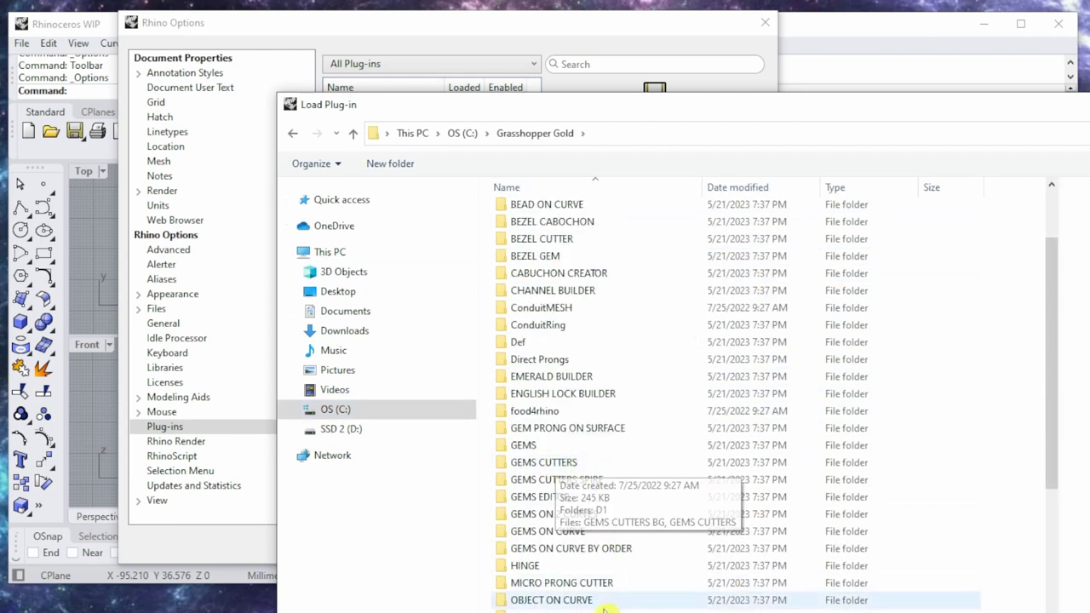
pyautogui.doubleClick(545, 412)
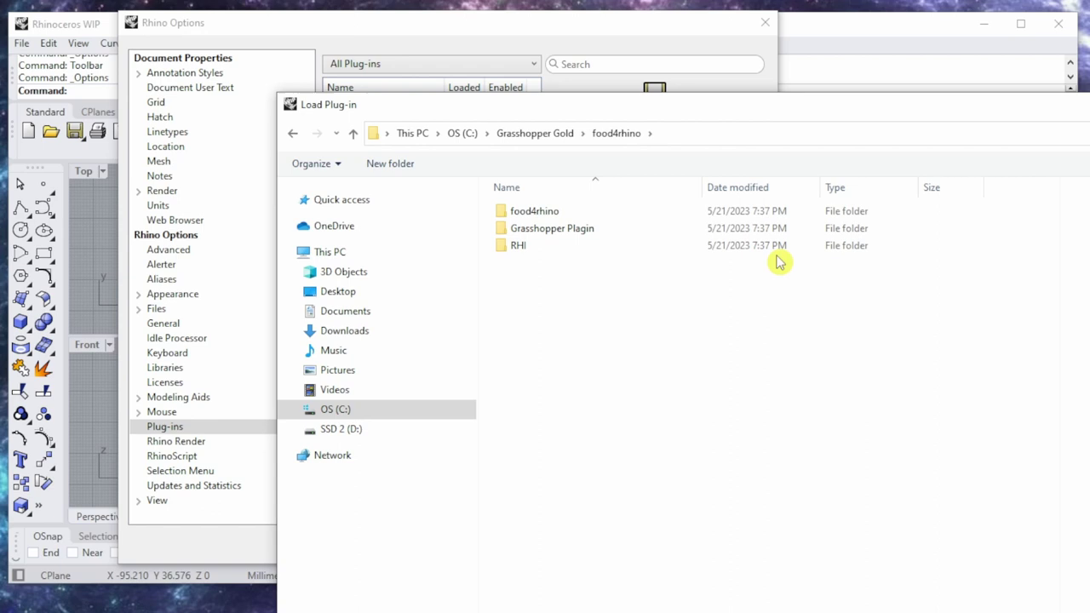
pyautogui.doubleClick(522, 231)
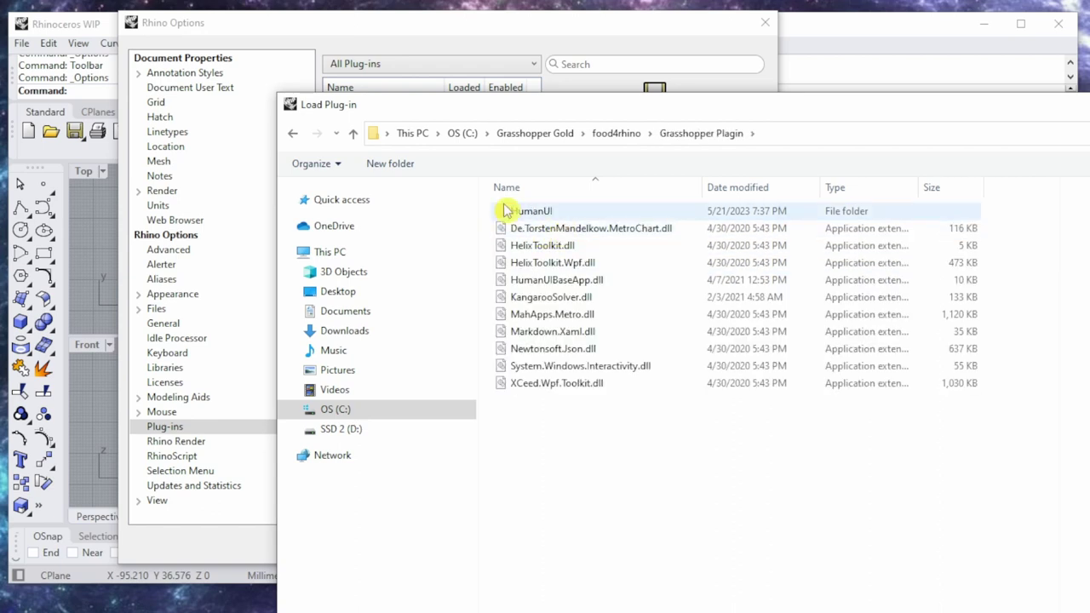
pyautogui.click(291, 133)
pyautogui.doubleClick(536, 213)
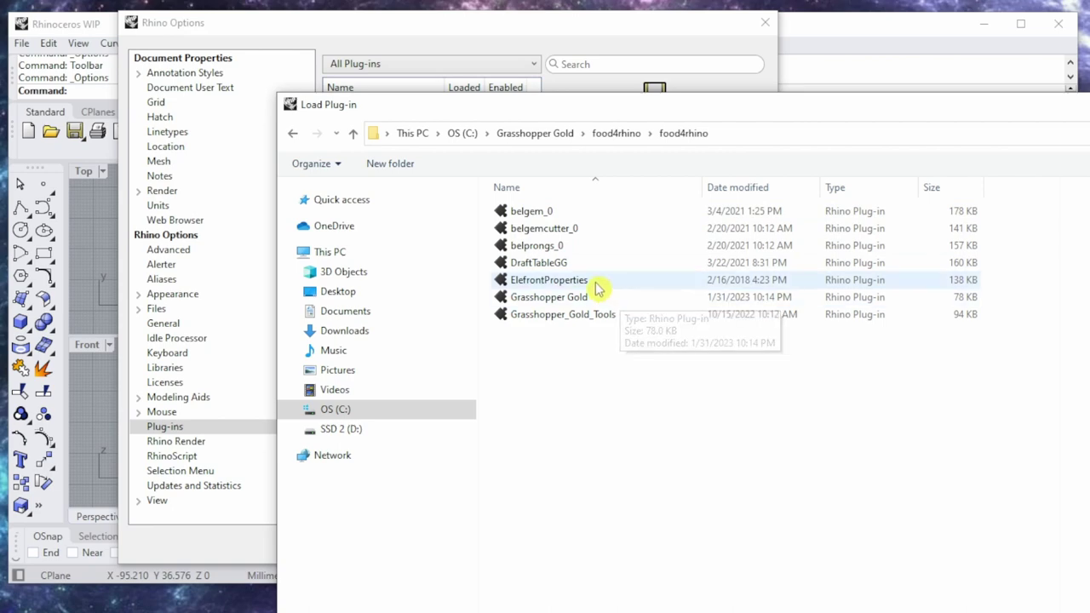
pyautogui.click(592, 266)
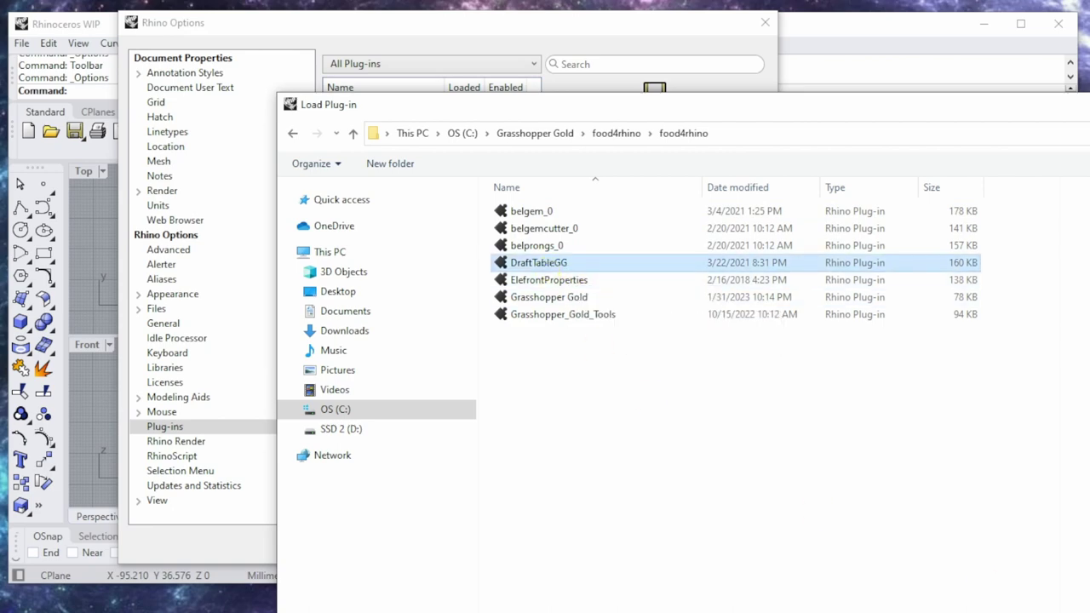
pyautogui.press('Return')
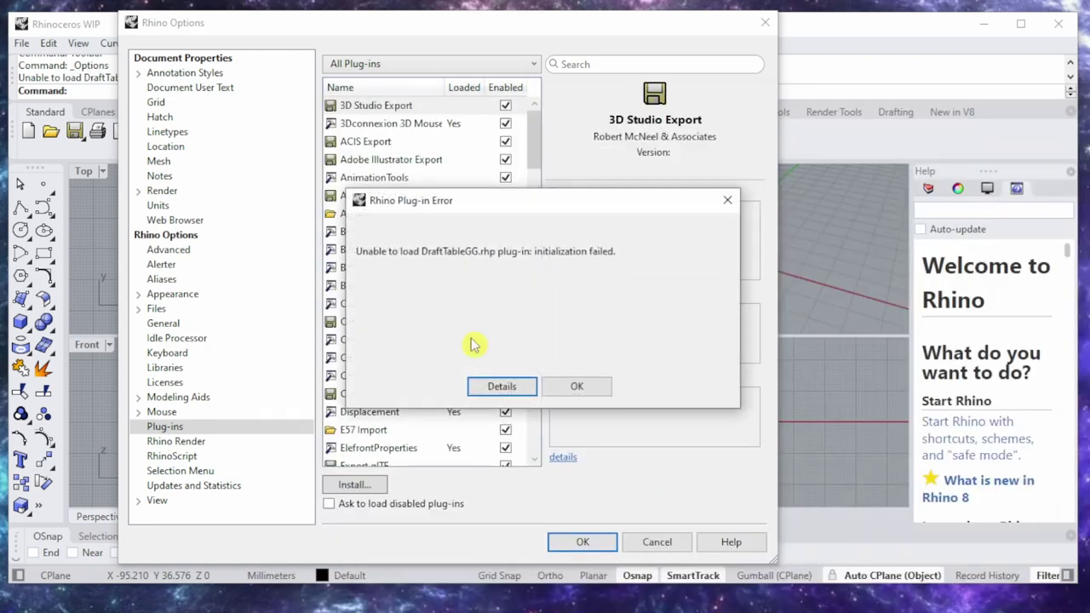
# Dismiss the DraftTableGG error, install Grasshopper_Gold_Tools, and confirm it is listed as loaded.
pyautogui.click(555, 389)
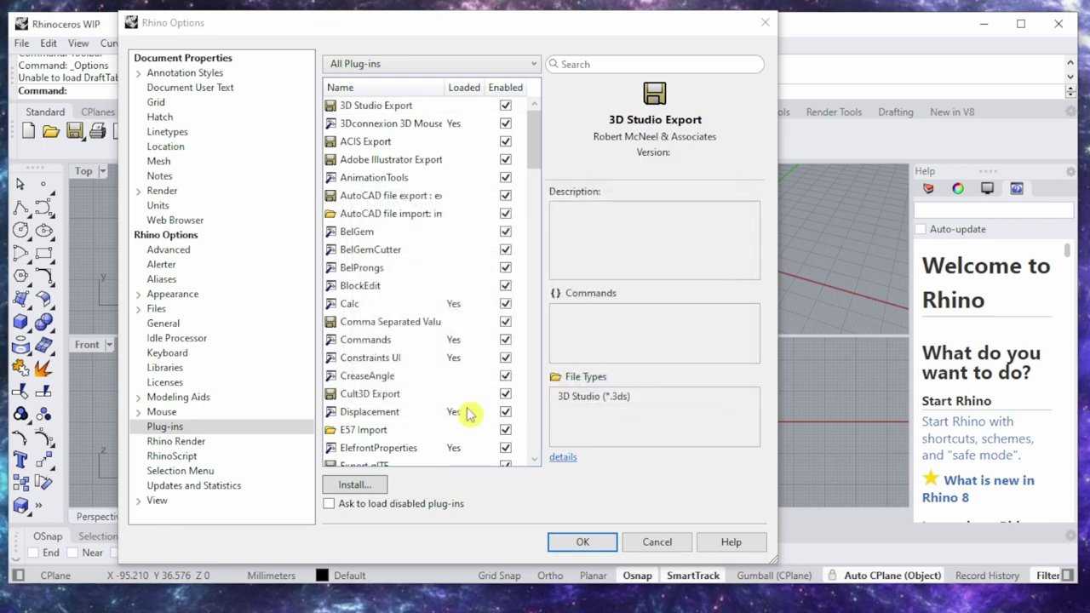
pyautogui.click(375, 485)
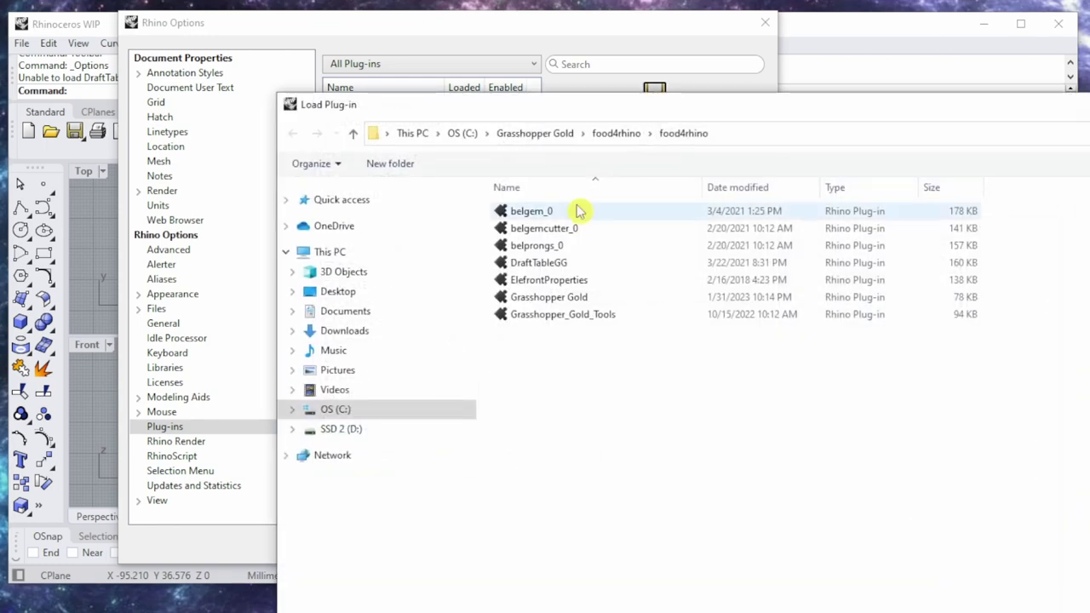
pyautogui.click(569, 322)
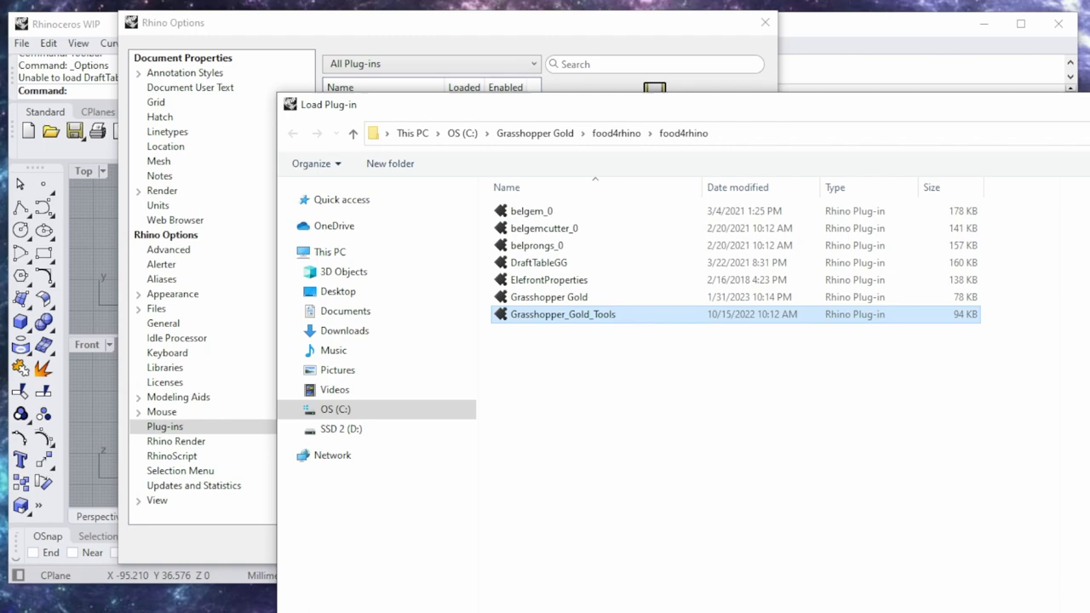
pyautogui.press('Return')
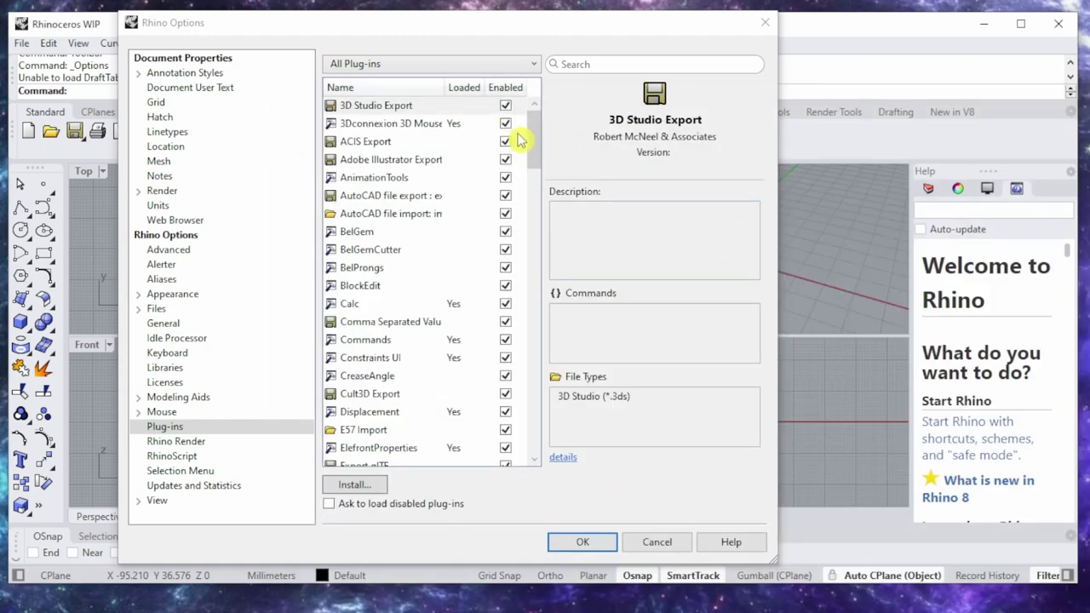
pyautogui.moveTo(536, 151); pyautogui.dragTo(540, 229)
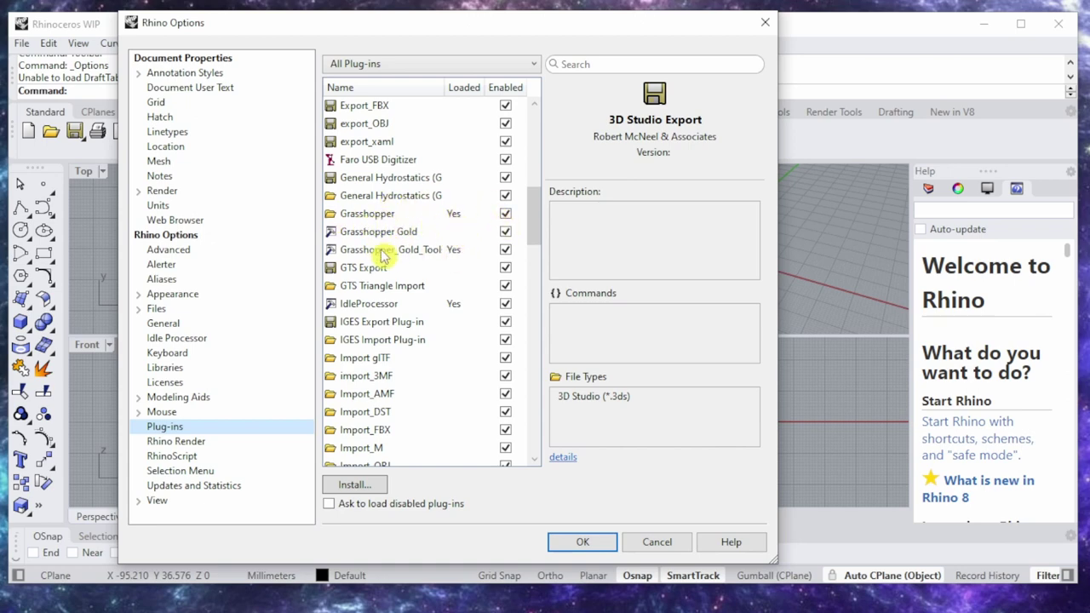
pyautogui.click(349, 486)
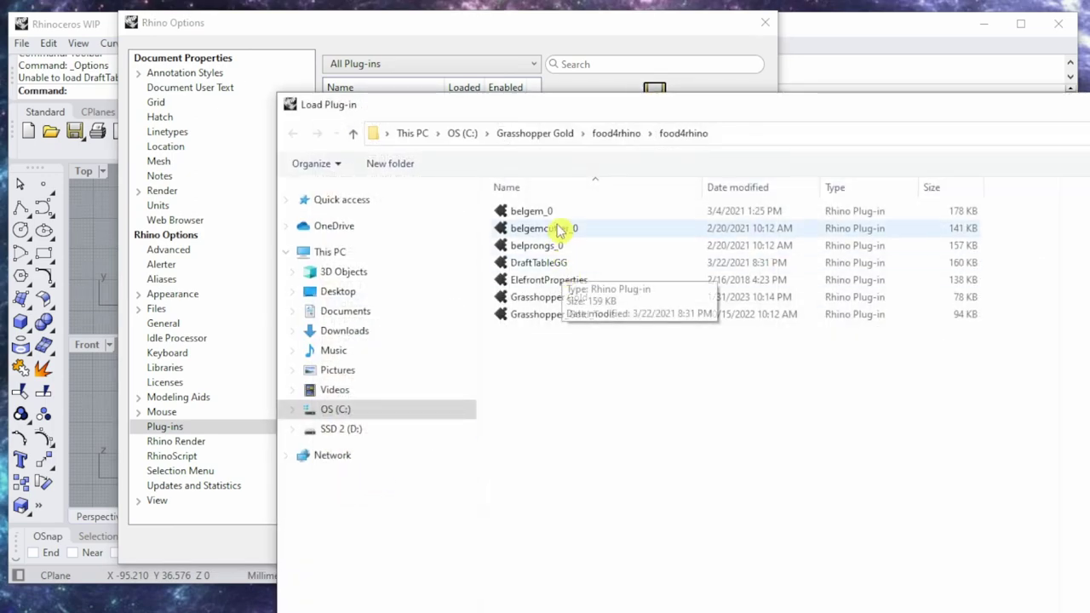
# Install the BelGem, BelGemCutter and BelProngs plug-ins from the food4rhino folder.
pyautogui.click(545, 213)
pyautogui.press('Return')
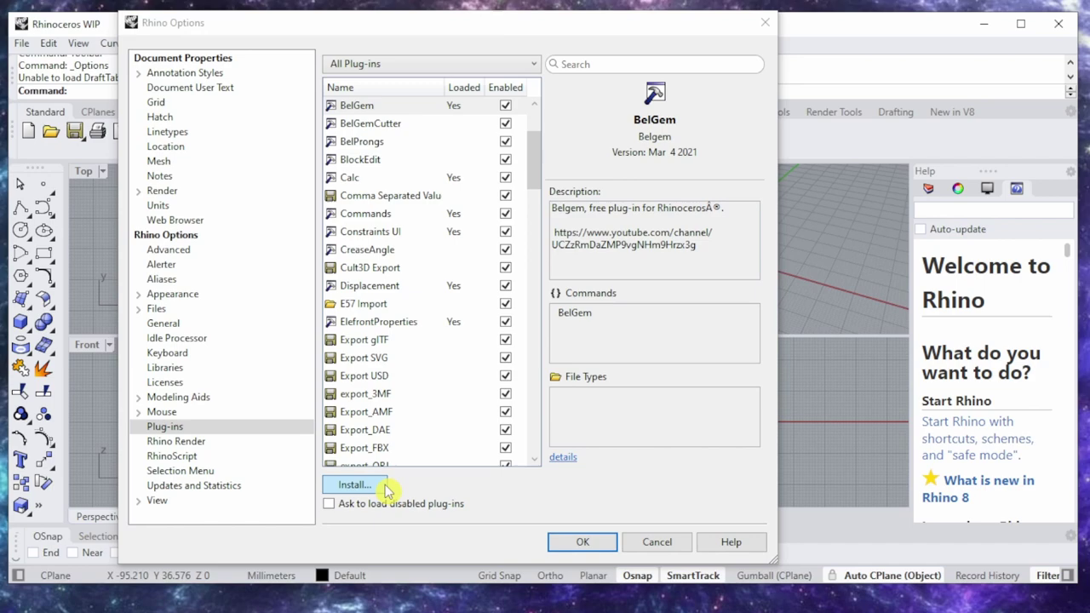
pyautogui.click(358, 484)
pyautogui.doubleClick(555, 229)
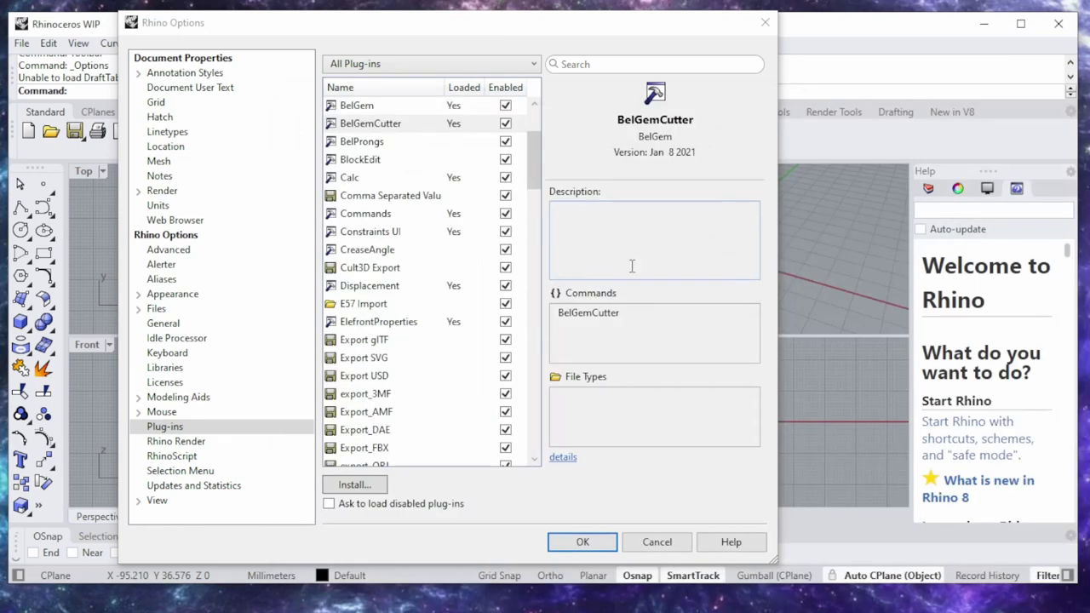
pyautogui.click(356, 484)
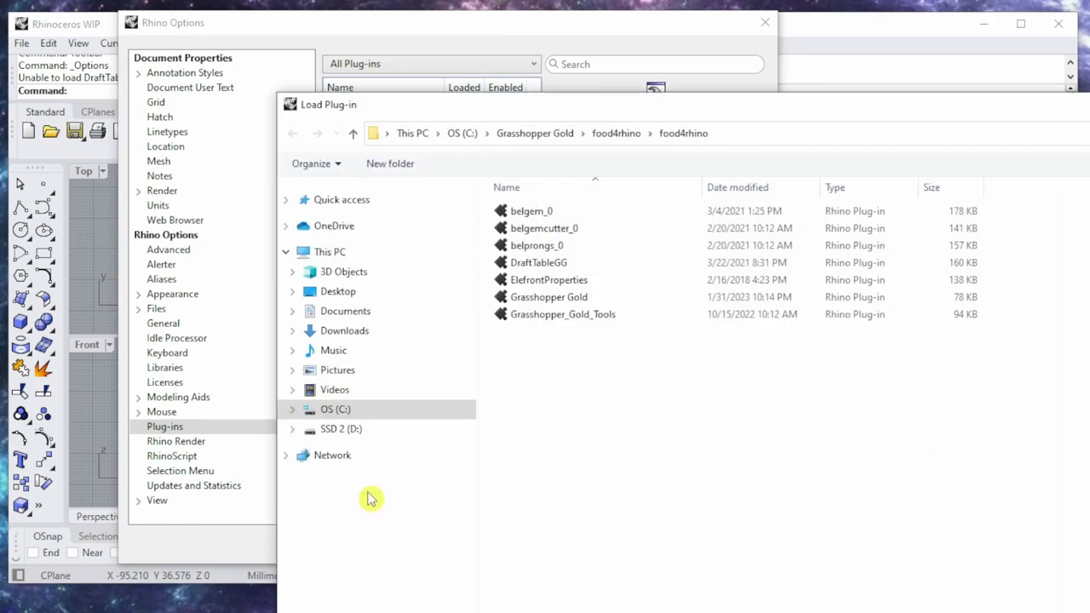
pyautogui.doubleClick(550, 247)
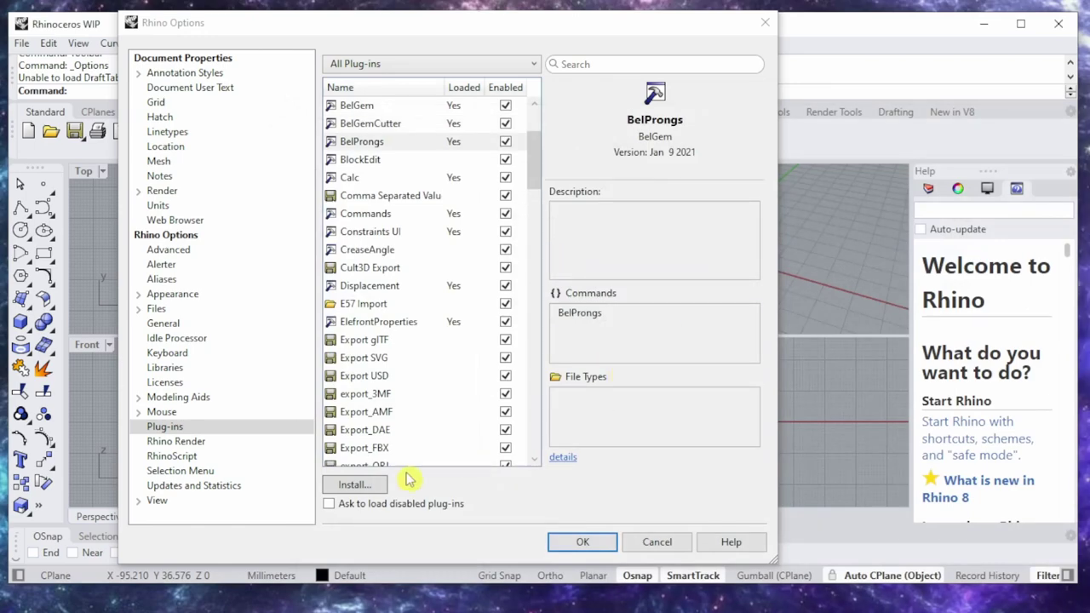
# Install ElefrontProperties and Grasshopper Gold, dismiss the ID-already-in-use error, and close Options.
pyautogui.click(373, 484)
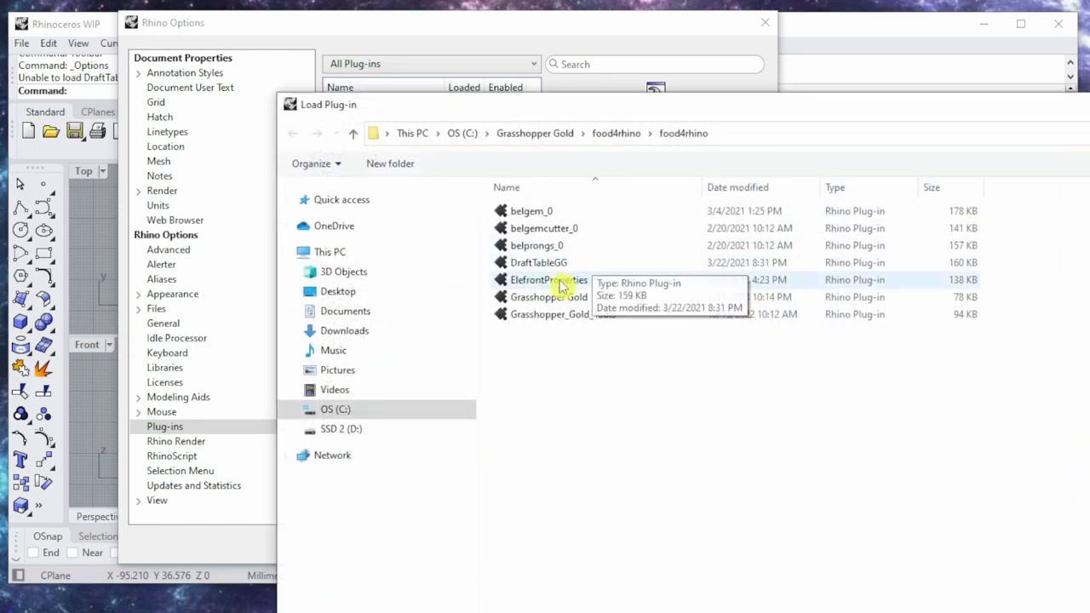
pyautogui.doubleClick(560, 286)
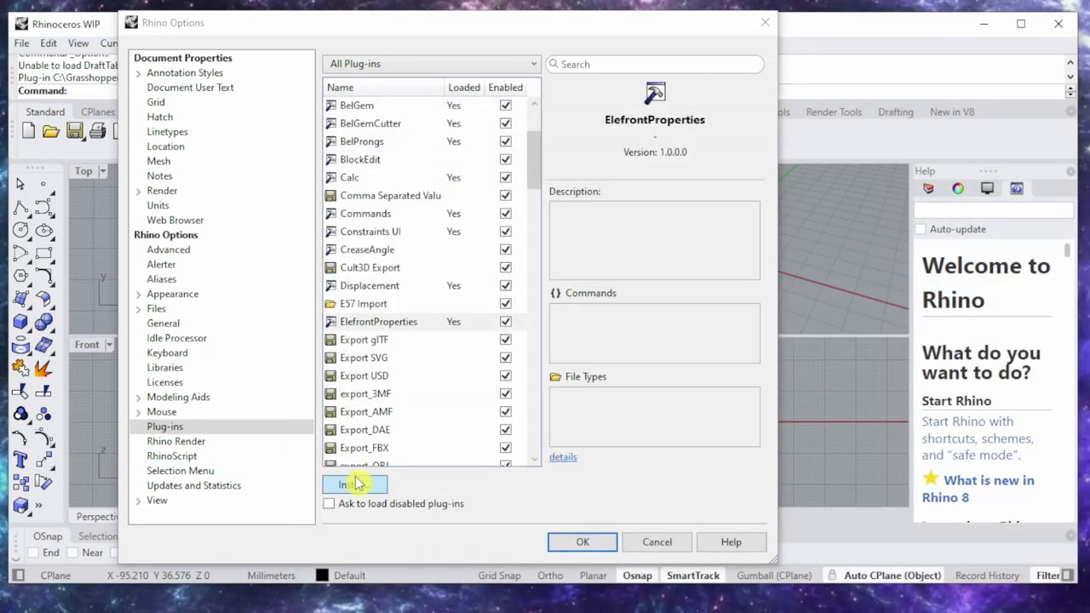
pyautogui.click(358, 483)
pyautogui.doubleClick(570, 298)
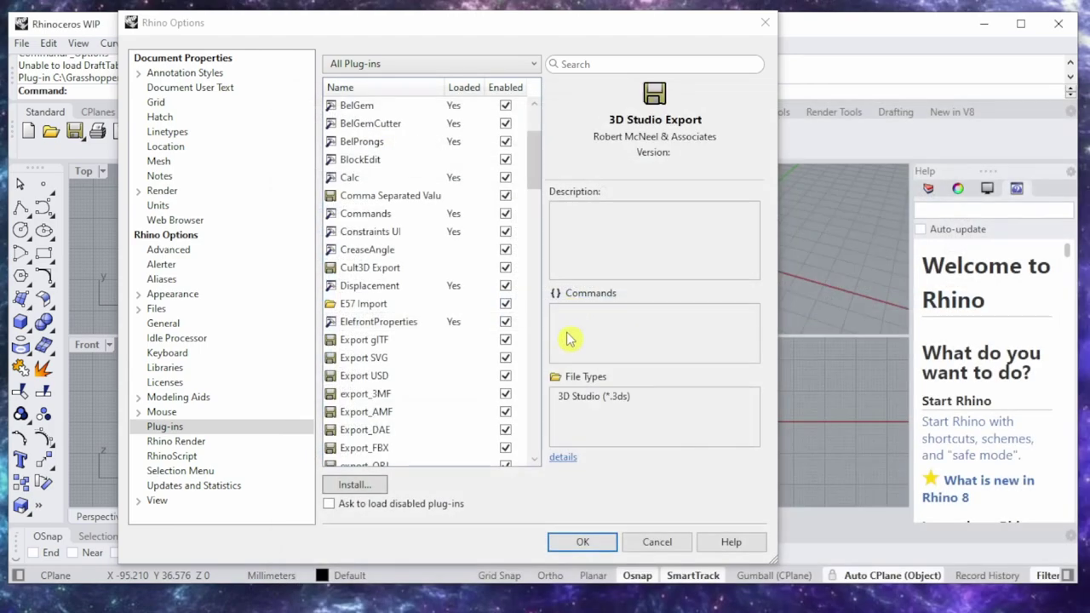
pyautogui.click(379, 485)
pyautogui.doubleClick(567, 316)
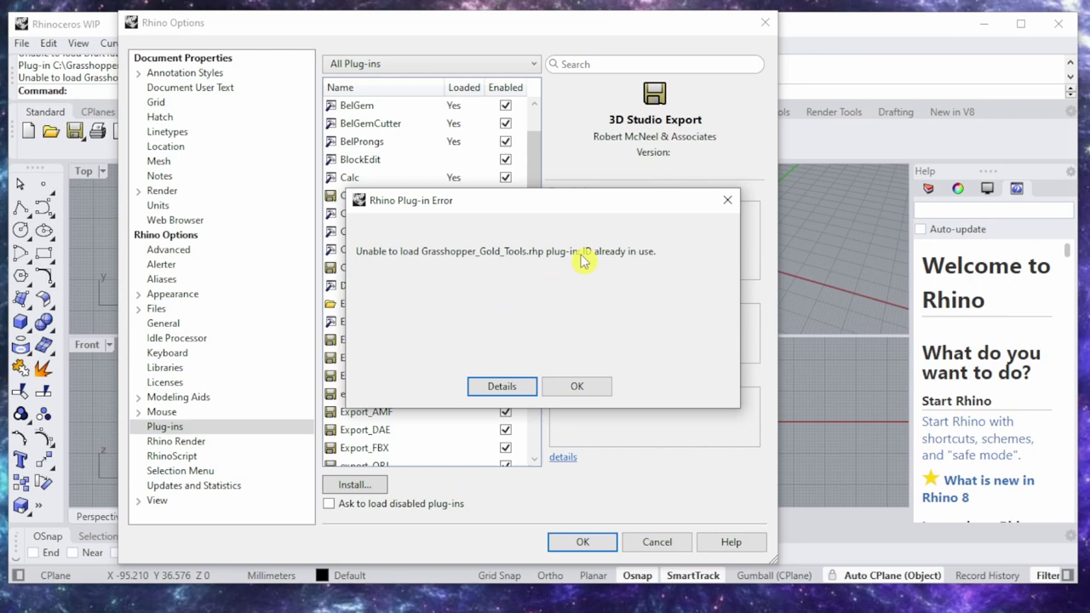
pyautogui.click(558, 386)
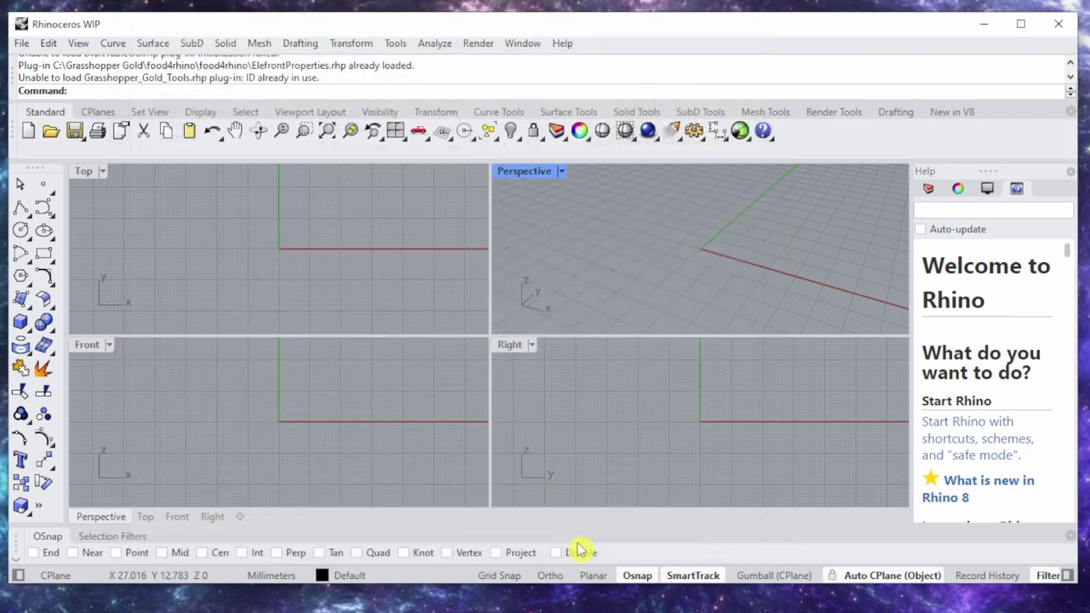
pyautogui.click(573, 540)
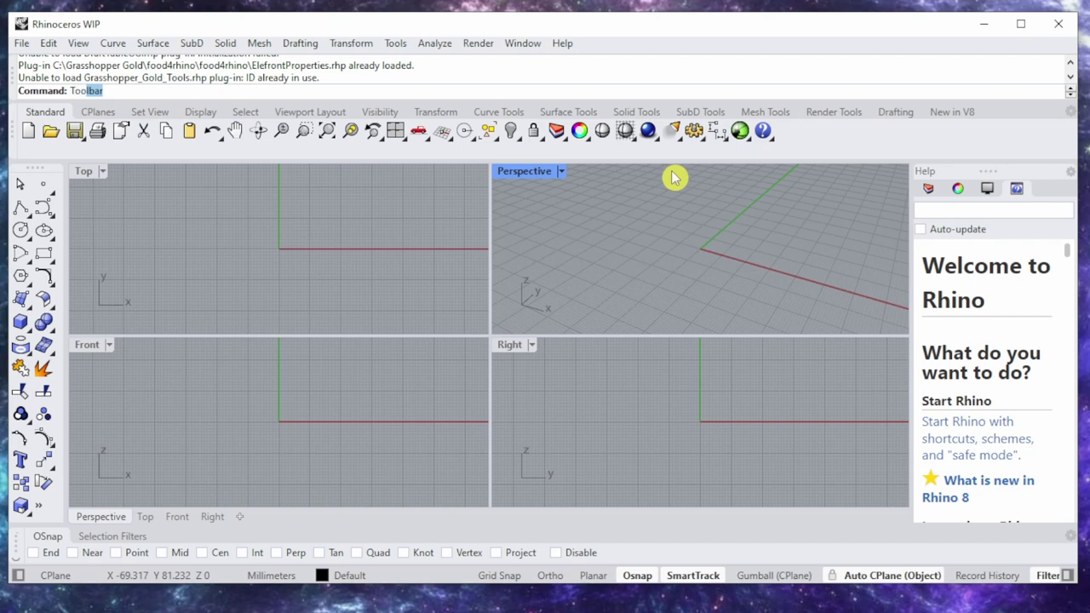
# Turn on JEWELERY SETTINGS from the Grasshopper_Gold_Tools toolbar library and dock it under Standard.
pyautogui.press('Return')
pyautogui.click(471, 117)
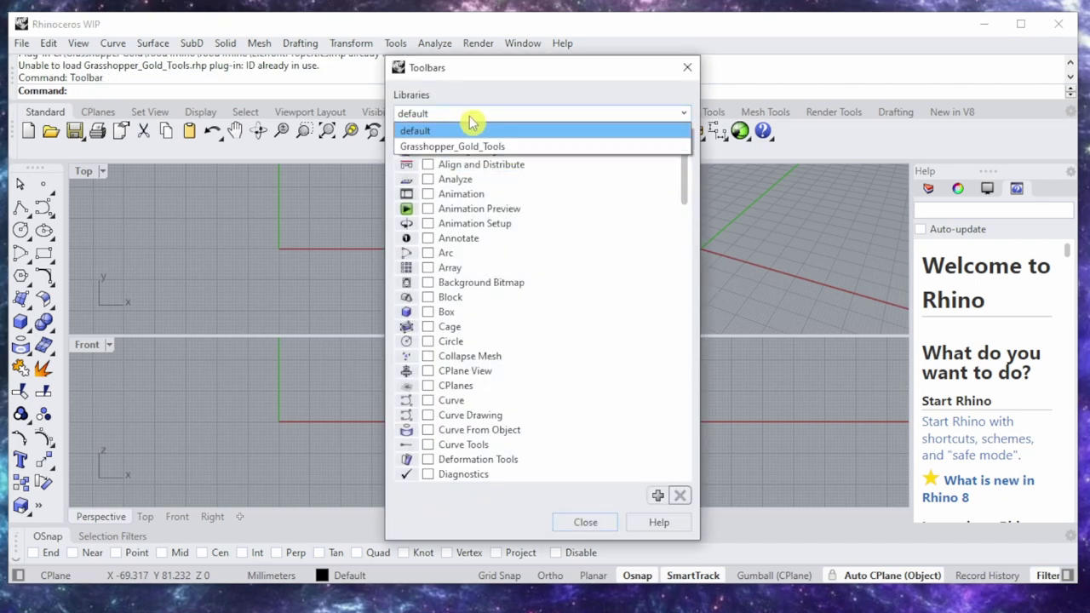
pyautogui.click(463, 146)
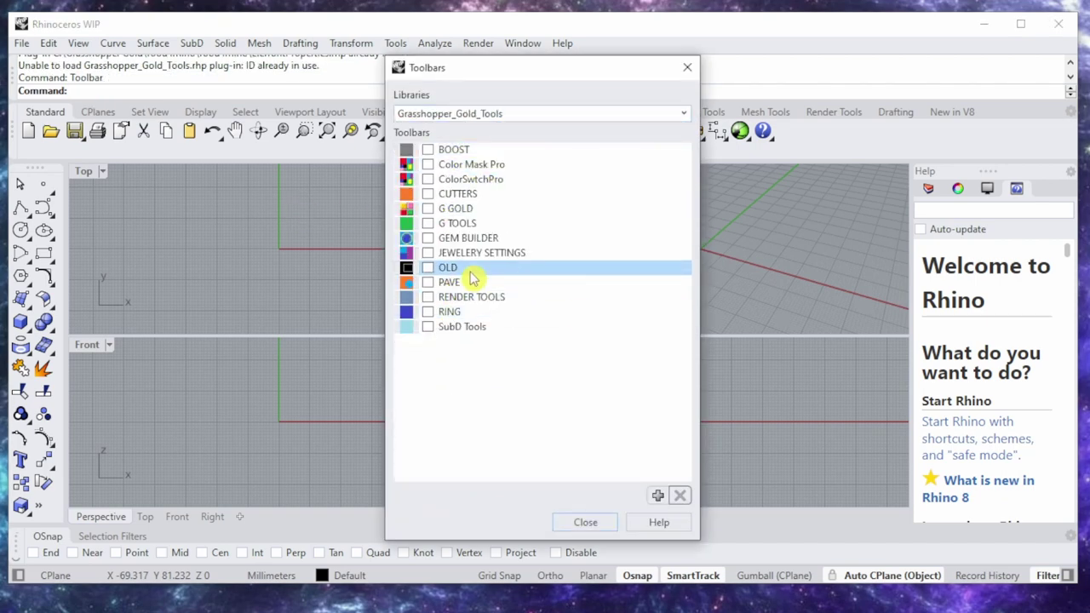
pyautogui.click(427, 253)
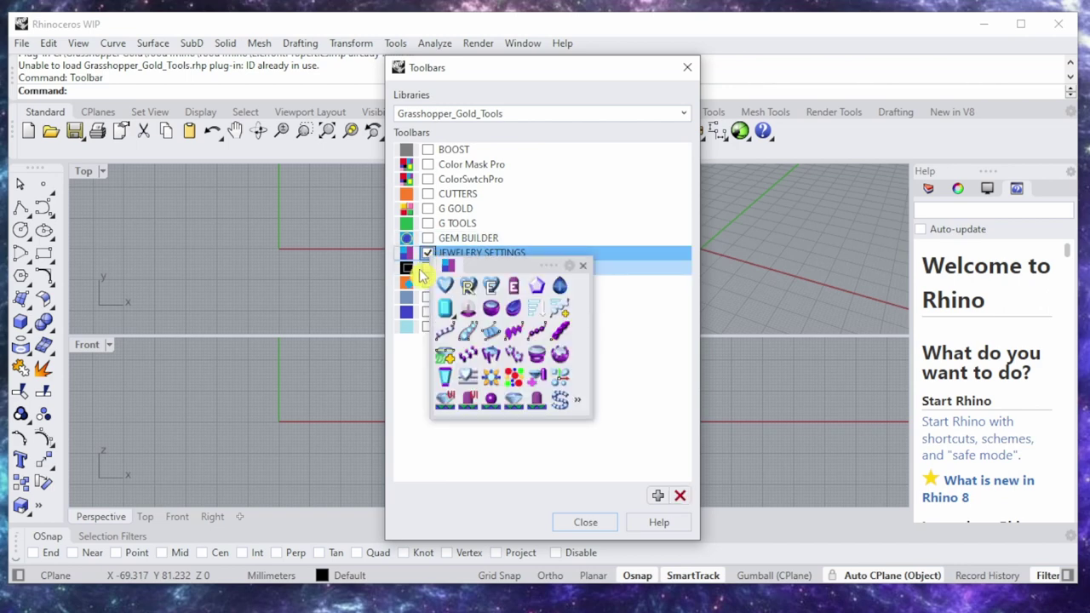
pyautogui.click(583, 528)
pyautogui.moveTo(486, 265); pyautogui.dragTo(539, 158)
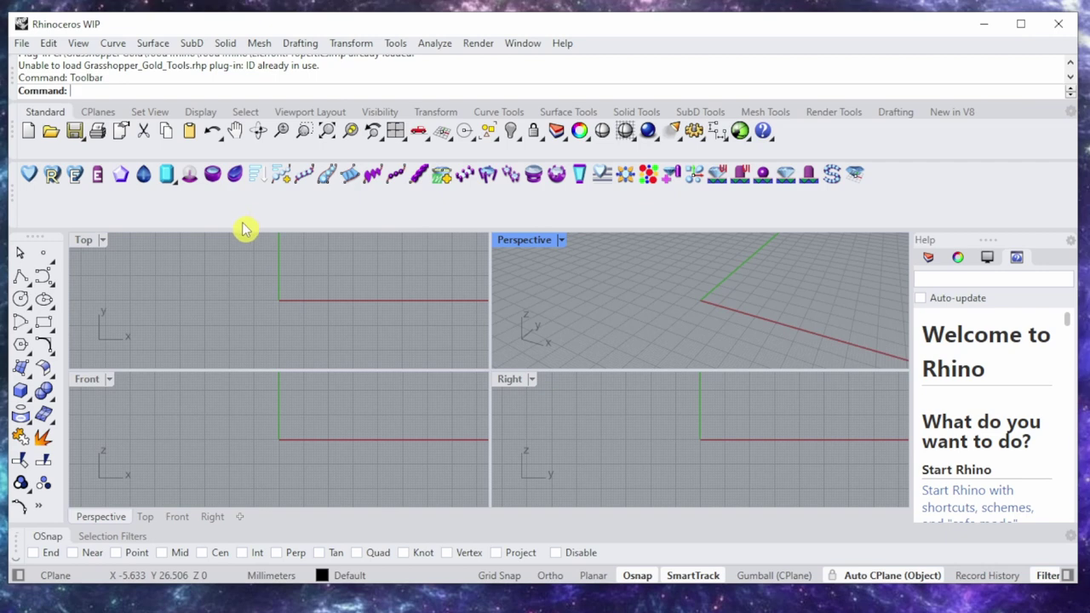
# Shrink the empty toolbar dock area and run the GG_Choose_Diamond jewelry tool.
pyautogui.moveTo(242, 223); pyautogui.dragTo(249, 194)
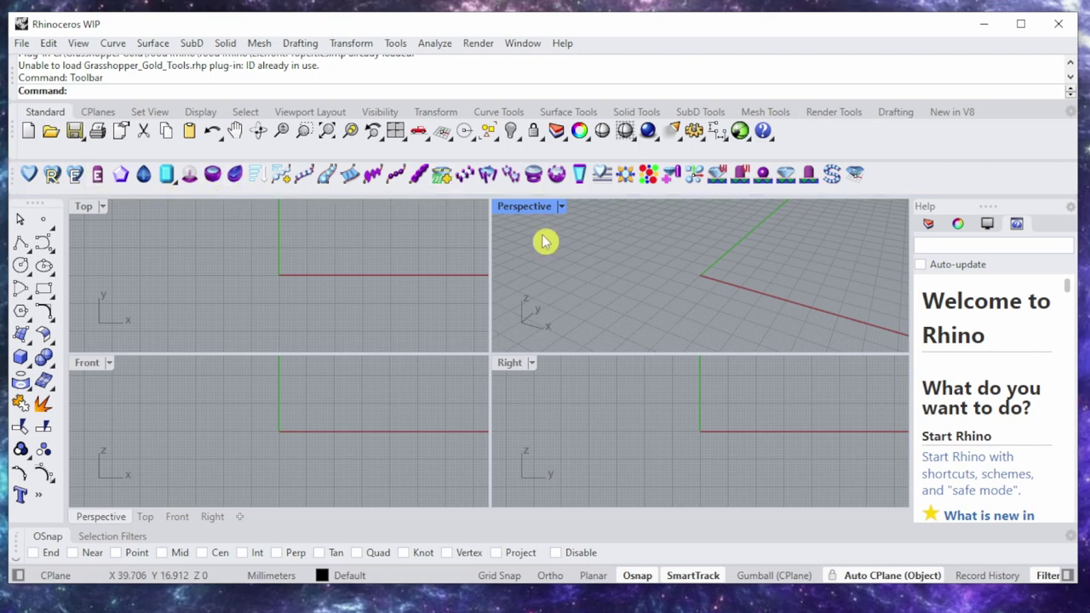
pyautogui.click(31, 176)
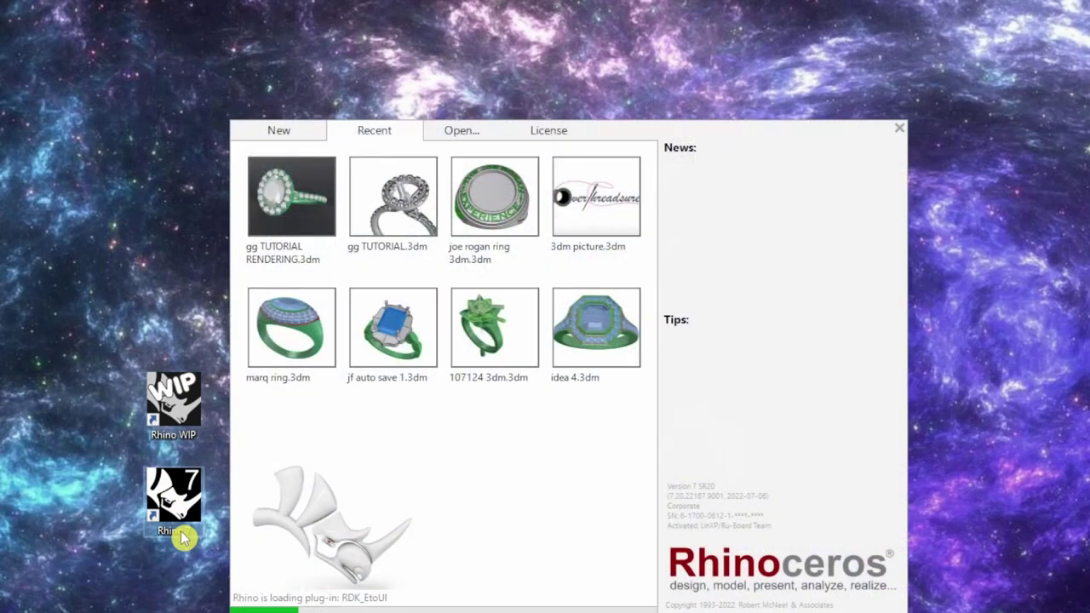
# Close the Rhino 7 start panel, browse the JEWELRY SETTINGS, RING and GEM BUILDER toolsets, then bring up Open.
pyautogui.click(898, 129)
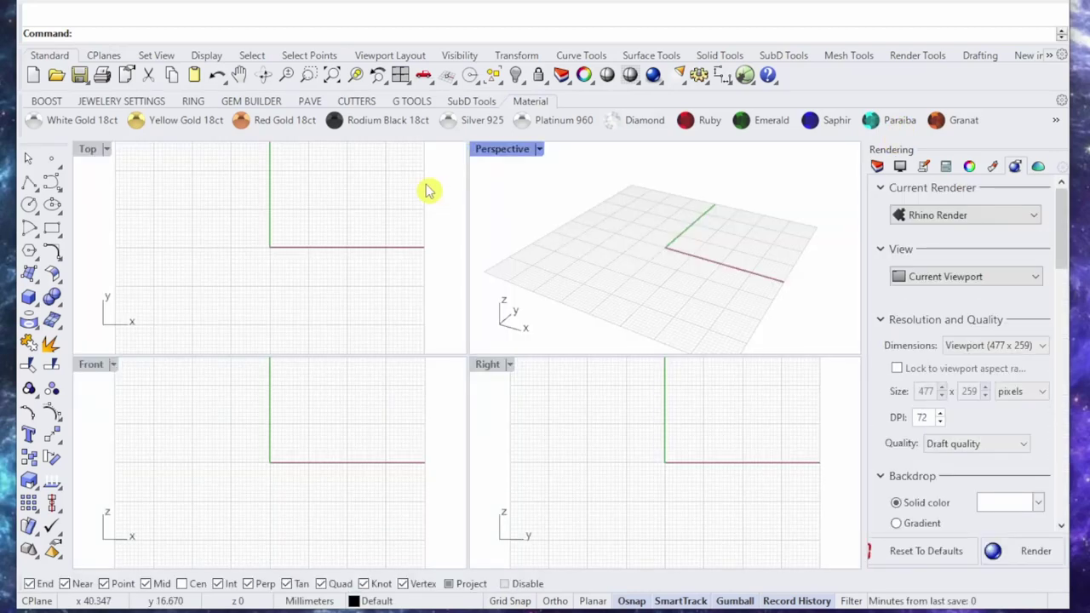
pyautogui.click(101, 101)
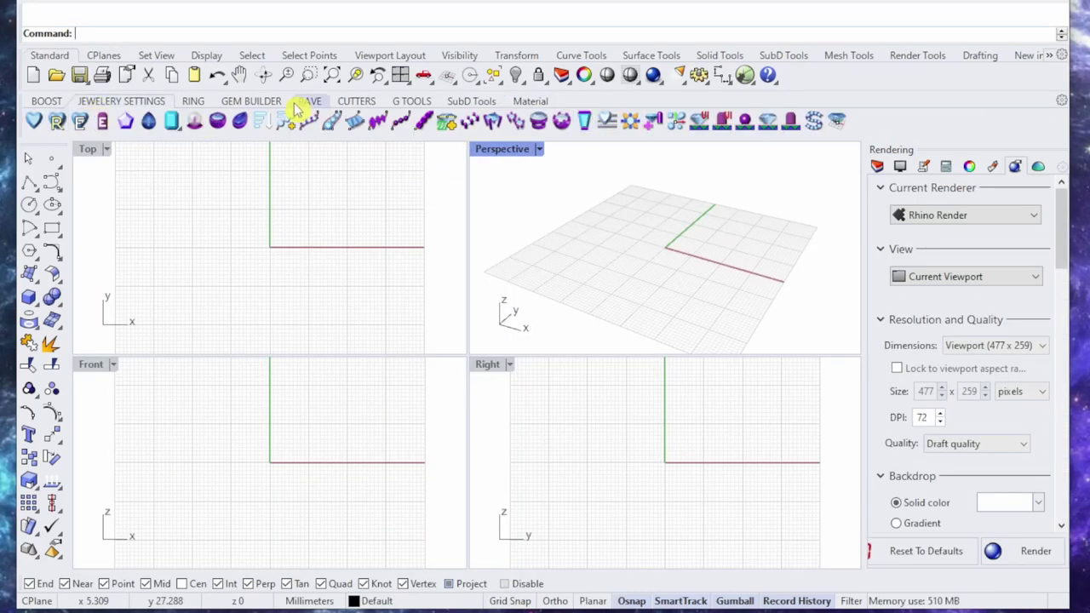
pyautogui.click(184, 101)
pyautogui.click(240, 102)
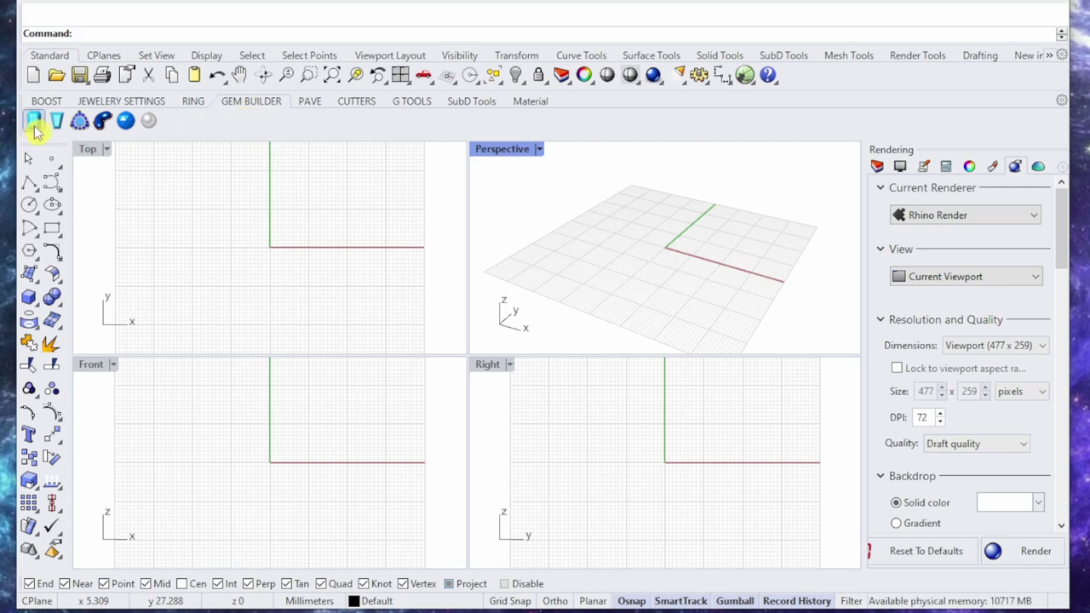
pyautogui.click(124, 103)
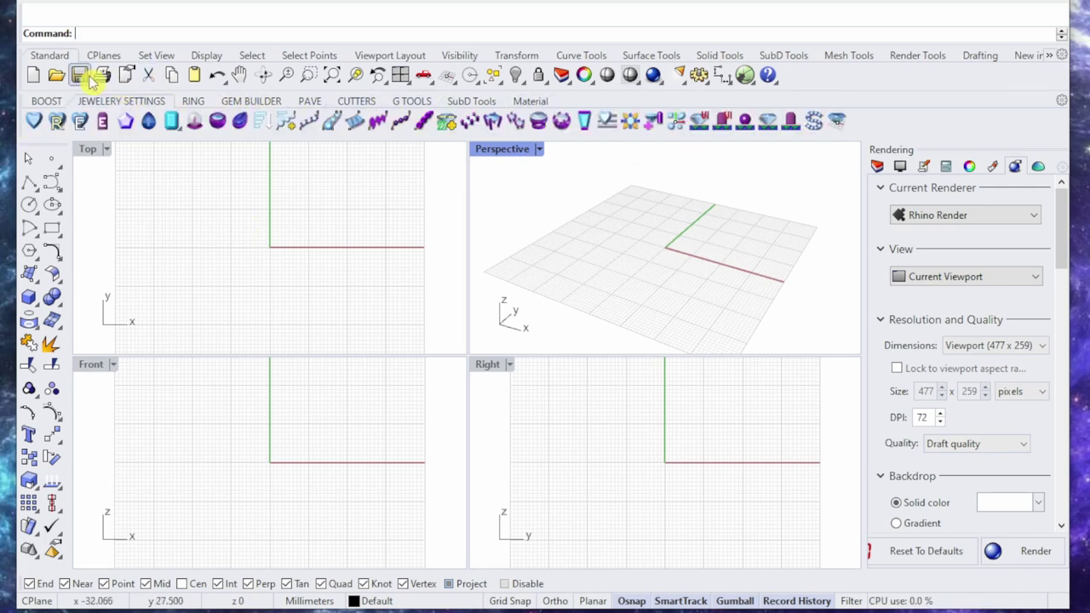
pyautogui.click(57, 75)
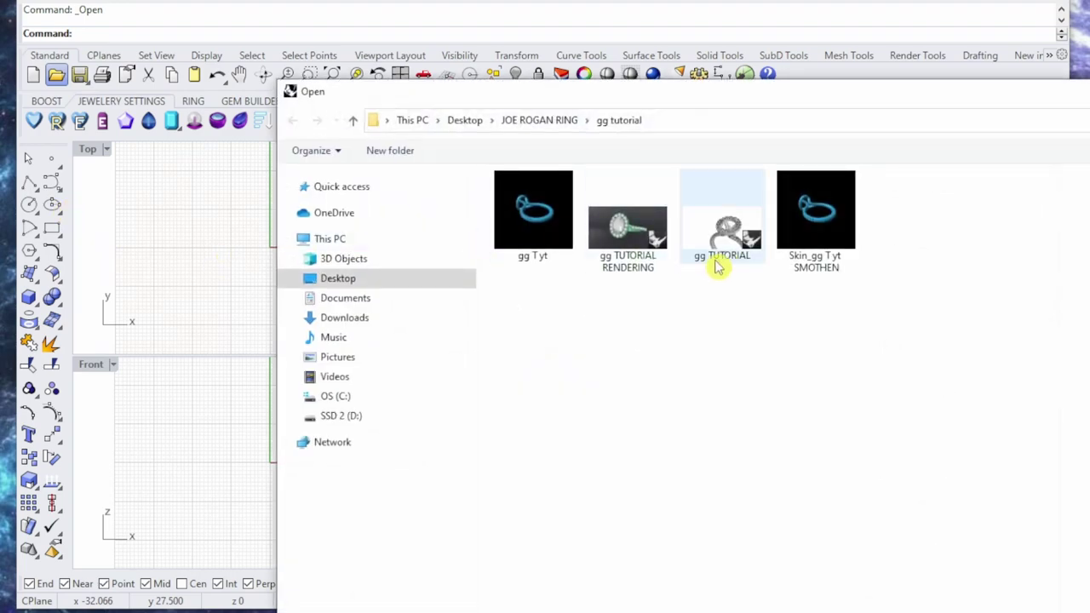
# Open the gg TUTORIAL RENDERING ring, show the Layers panel, select the ring and orbit around it.
pyautogui.doubleClick(652, 252)
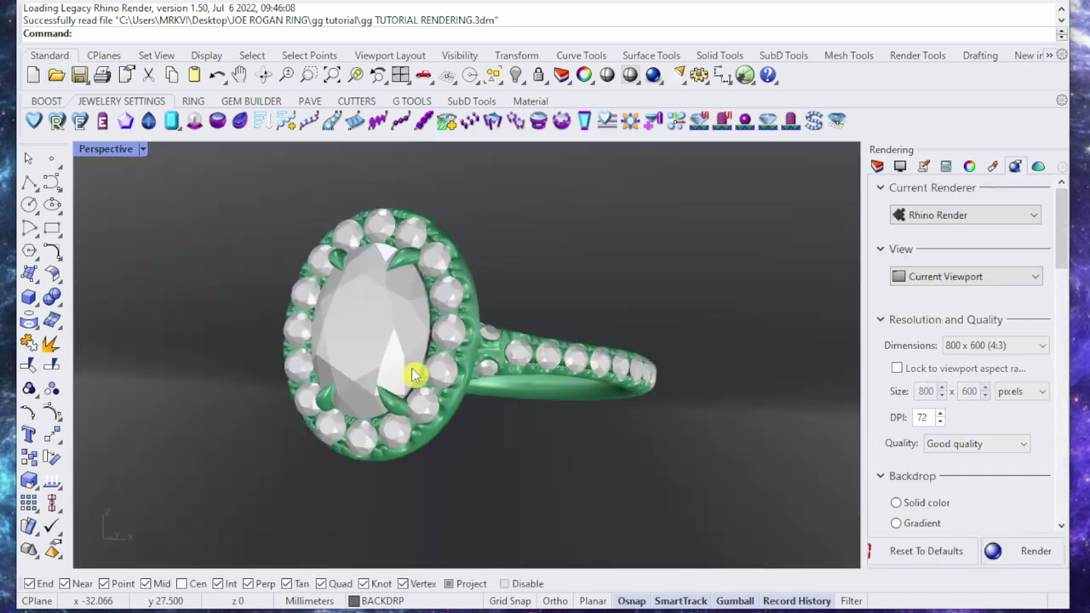
pyautogui.moveTo(416, 372); pyautogui.dragTo(752, 263, button='right')
pyautogui.click(946, 166)
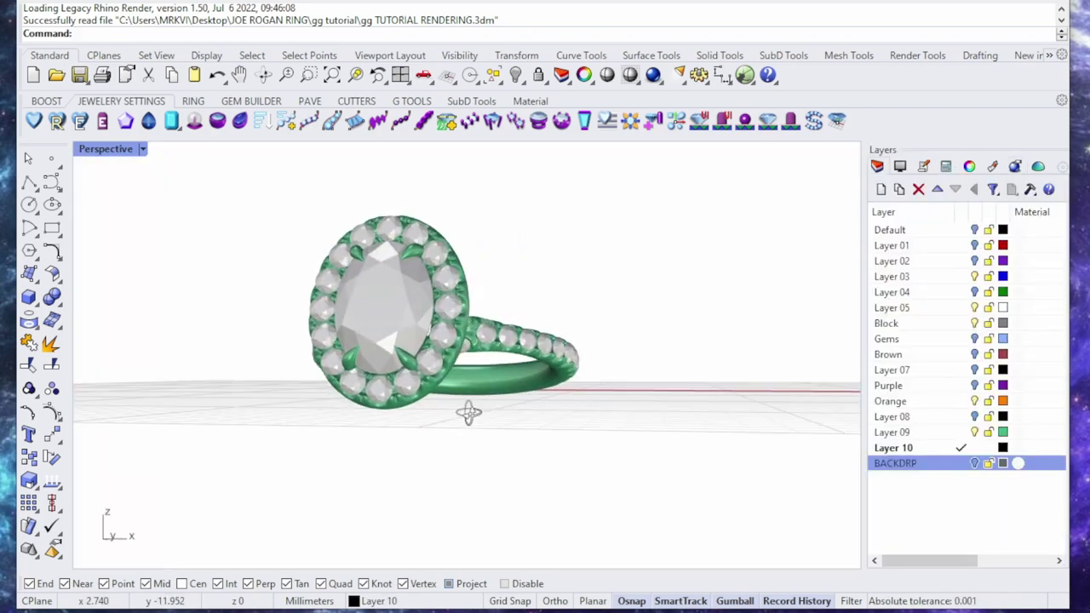
pyautogui.moveTo(468, 412); pyautogui.dragTo(456, 394, button='right')
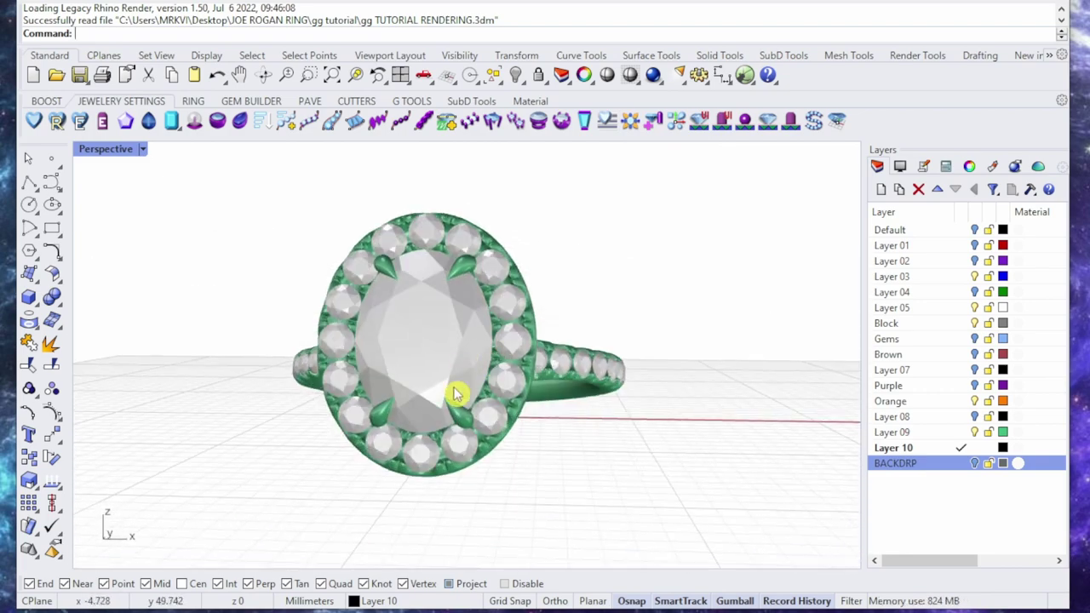
pyautogui.click(455, 393)
pyautogui.moveTo(584, 360); pyautogui.dragTo(555, 338, button='right')
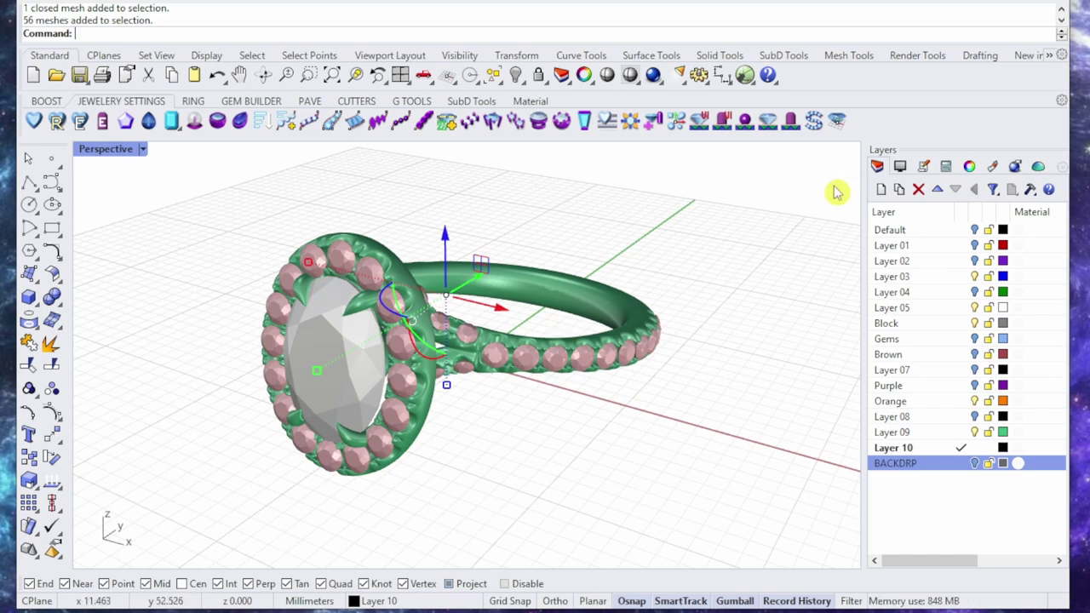
pyautogui.click(698, 75)
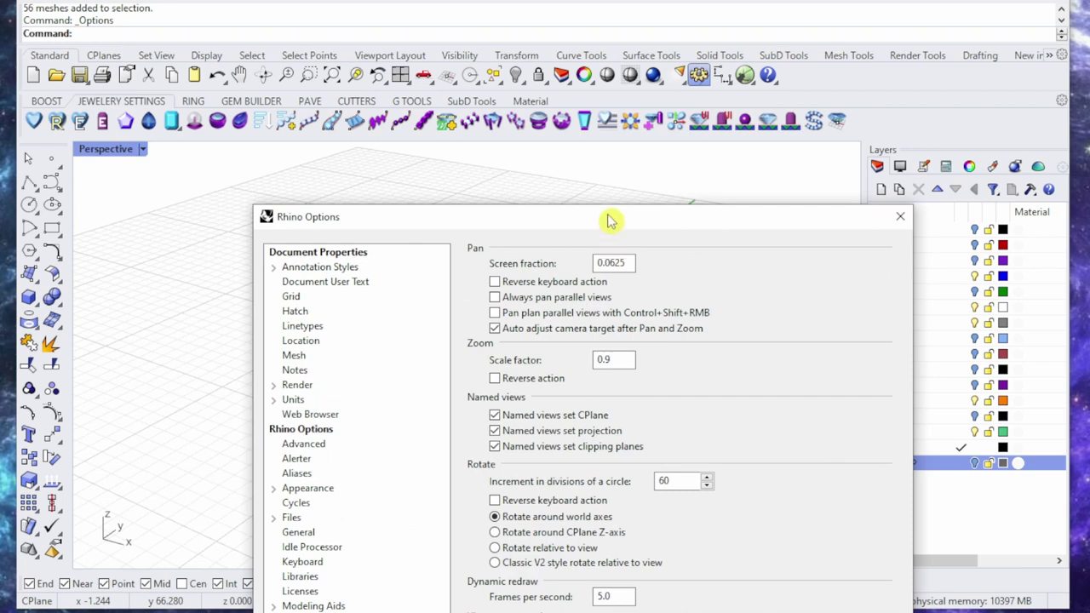
pyautogui.moveTo(608, 221); pyautogui.dragTo(622, 50)
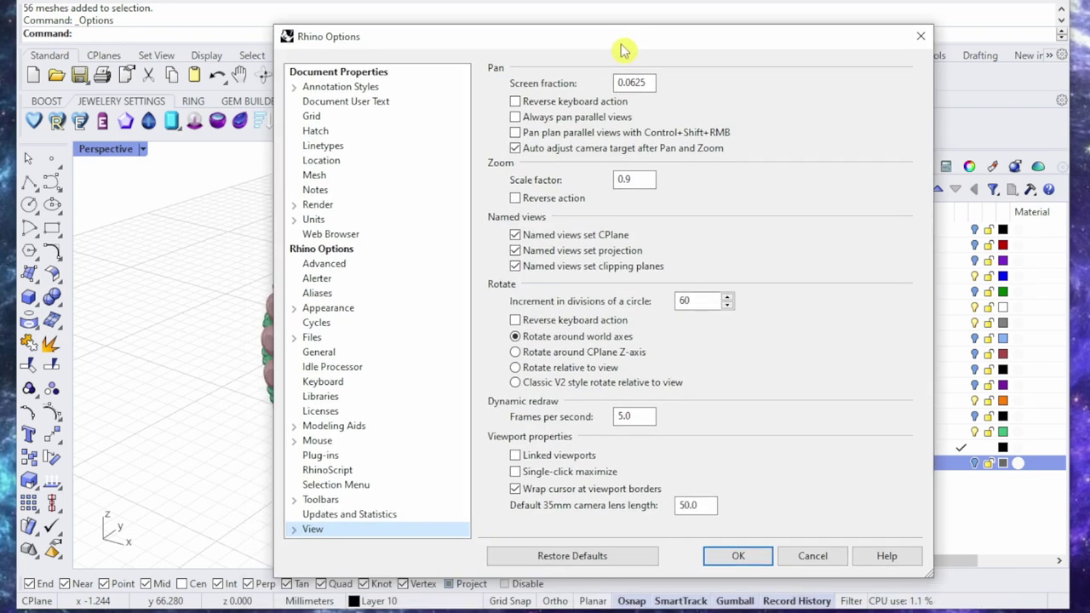
pyautogui.click(321, 456)
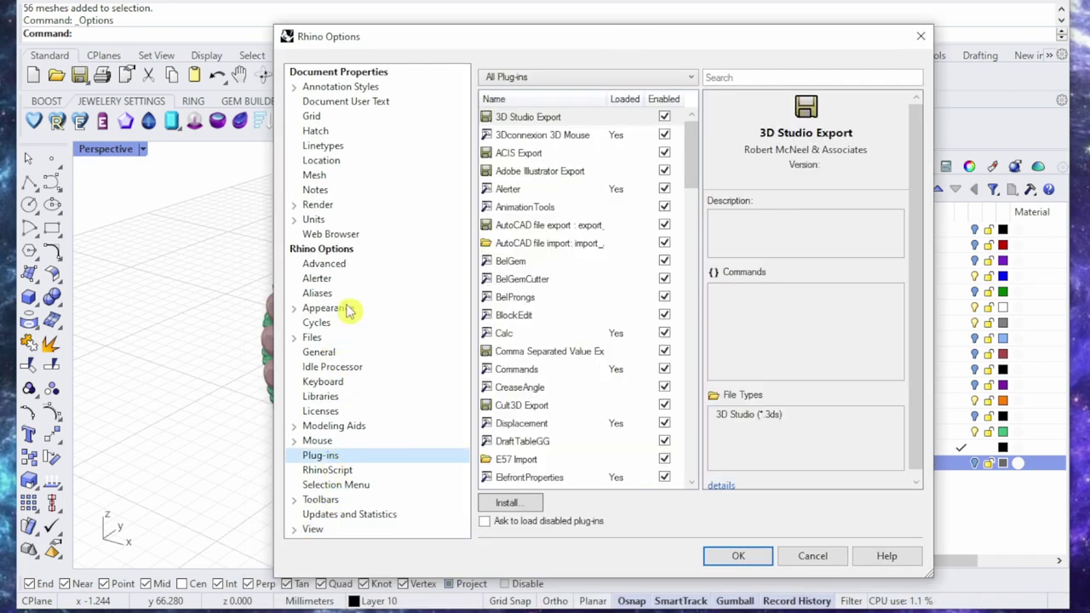
pyautogui.click(511, 504)
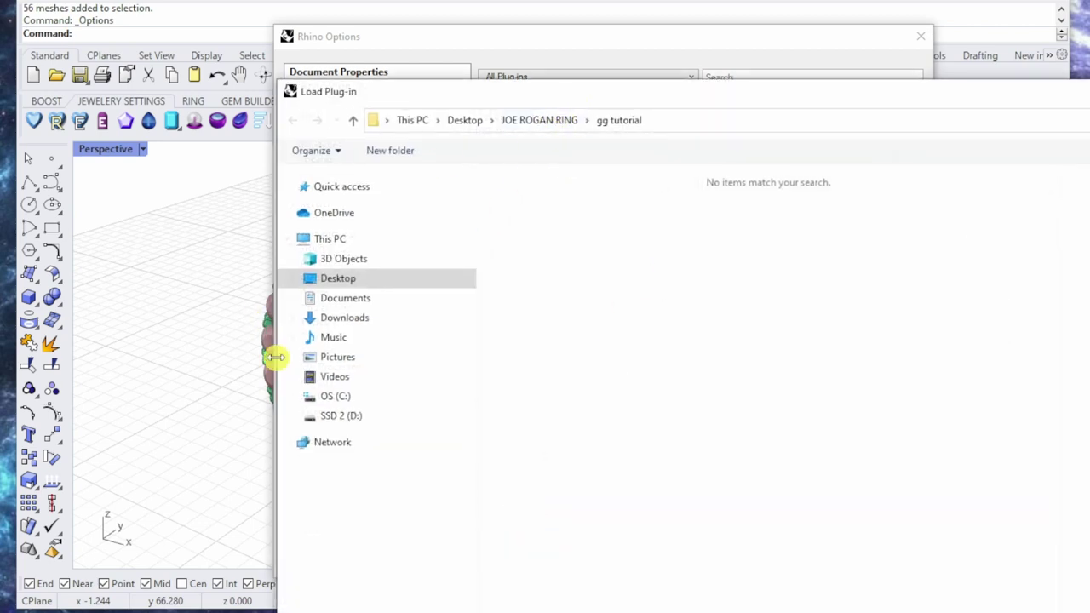
pyautogui.click(334, 402)
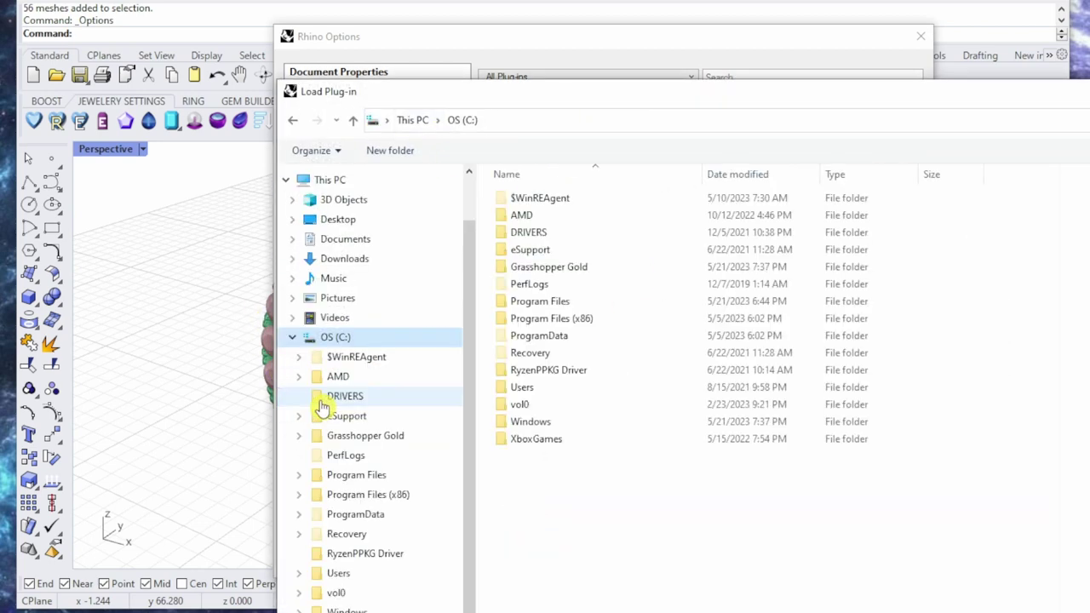
pyautogui.doubleClick(545, 303)
pyautogui.scroll(-9, 562, 311)
pyautogui.scroll(-5, 596, 425)
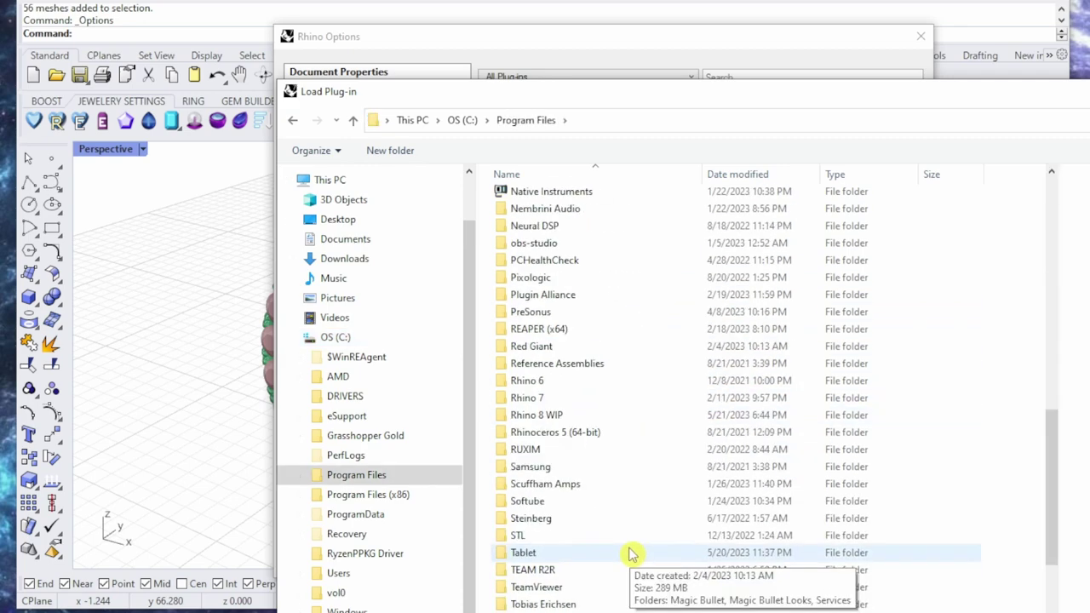
pyautogui.doubleClick(555, 364)
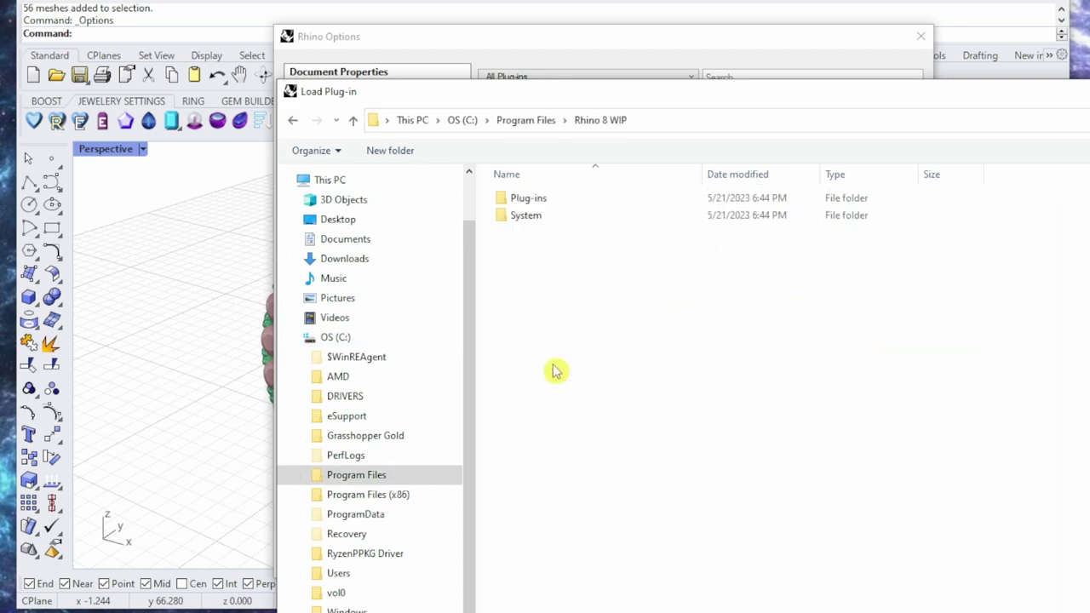
pyautogui.doubleClick(537, 201)
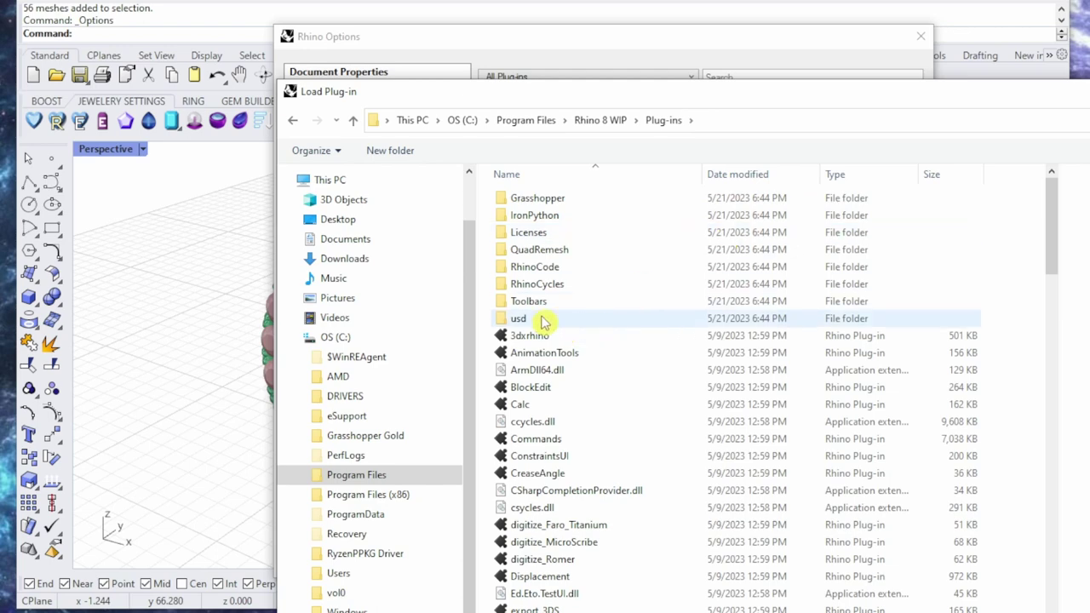
pyautogui.scroll(-6, 538, 375)
pyautogui.scroll(6, 553, 392)
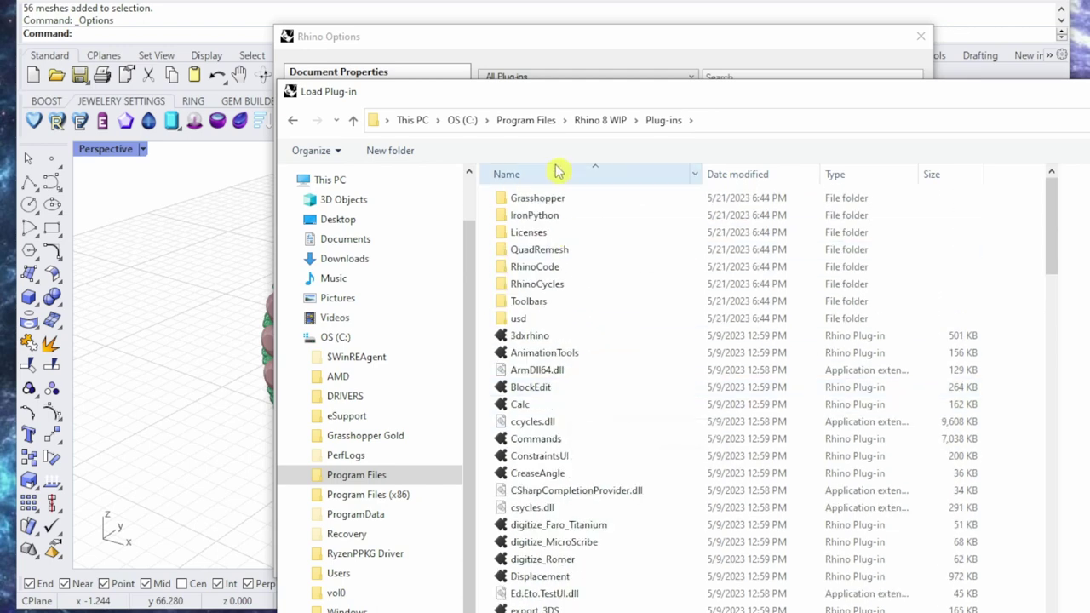
pyautogui.click(555, 199)
pyautogui.doubleClick(555, 199)
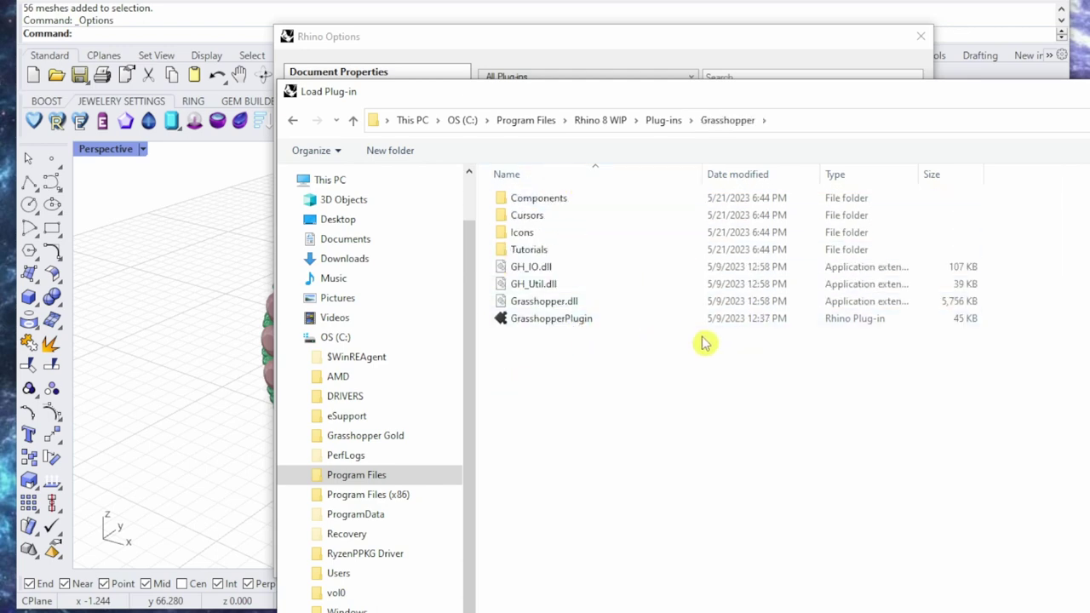
pyautogui.press('Escape')
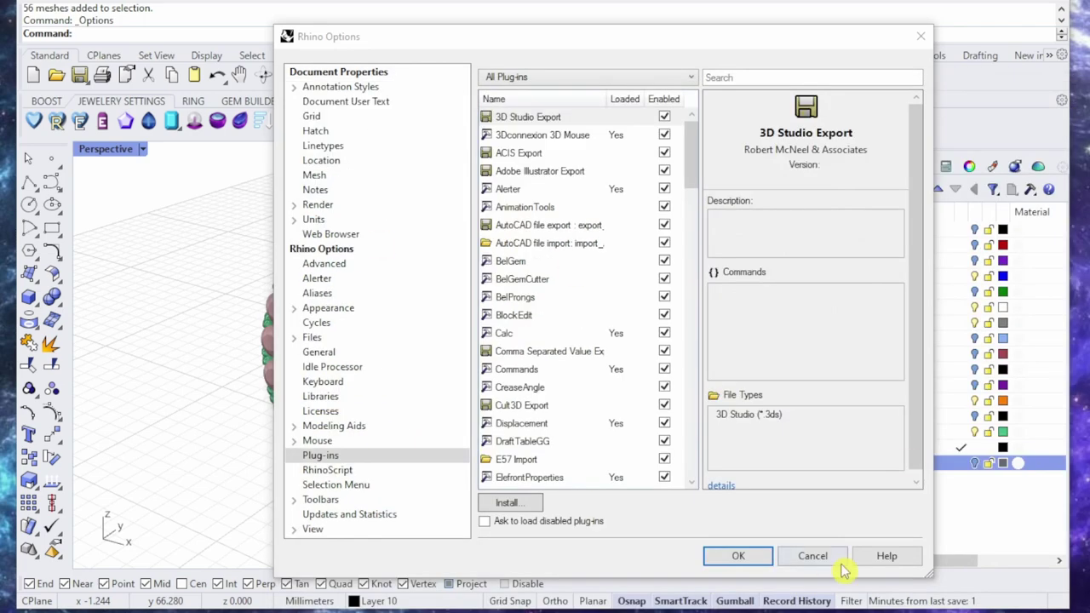
pyautogui.click(738, 555)
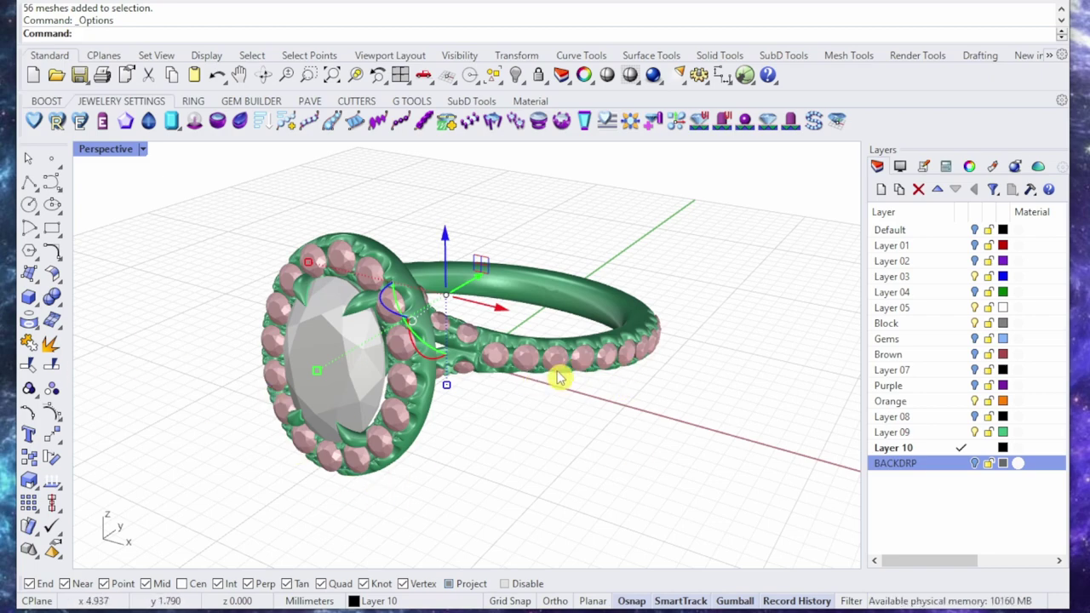
# Show the jewellery material presets such as White Gold 18ct, Platinum 960, Diamond and Ruby.
pyautogui.moveTo(560, 377); pyautogui.dragTo(432, 314, button='right')
pyautogui.scroll(3, 433, 383)
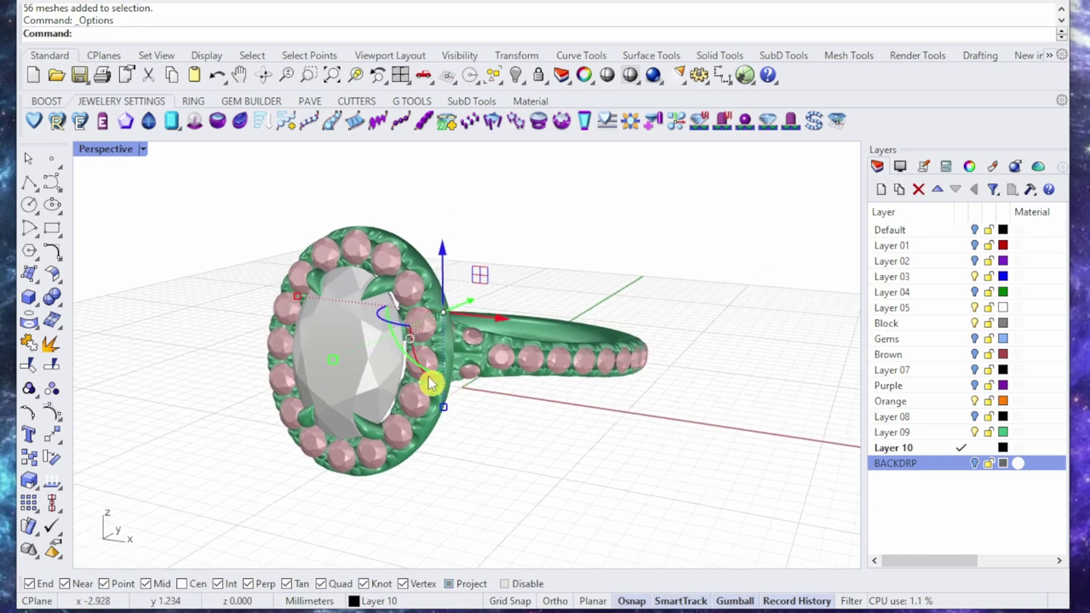
pyautogui.scroll(3, 451, 384)
pyautogui.scroll(2, 405, 365)
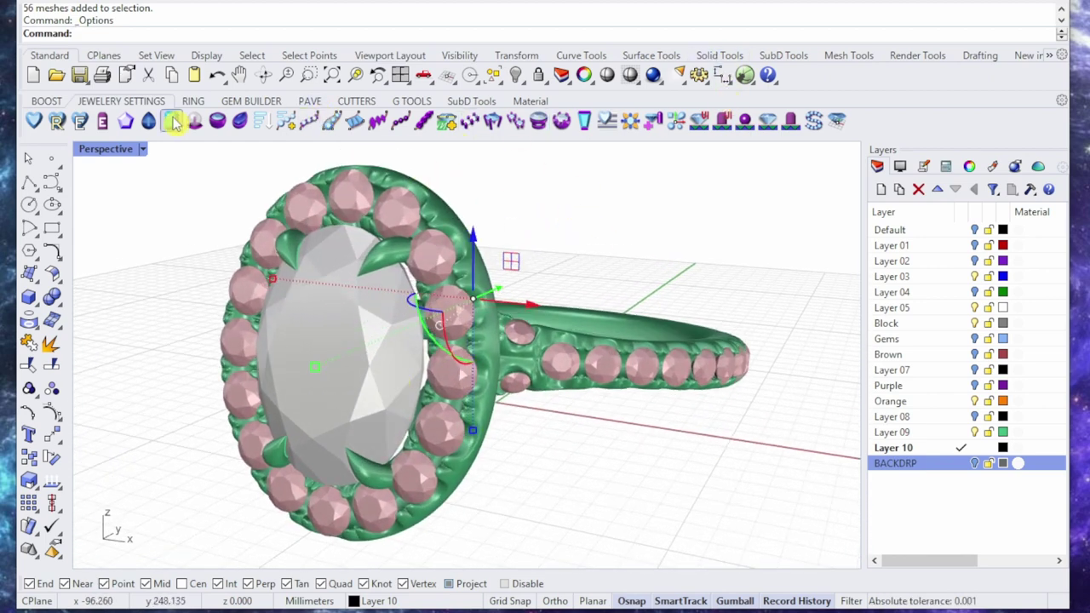
pyautogui.click(521, 107)
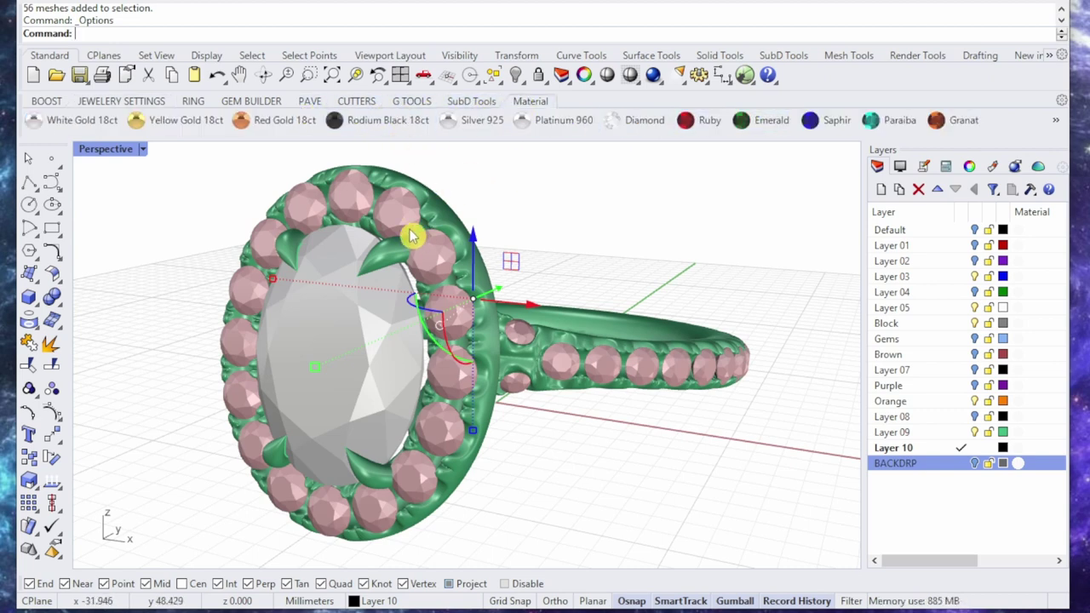
# Orbit and zoom out to view the halo ring from above and behind.
pyautogui.moveTo(352, 213); pyautogui.dragTo(381, 232, button='right')
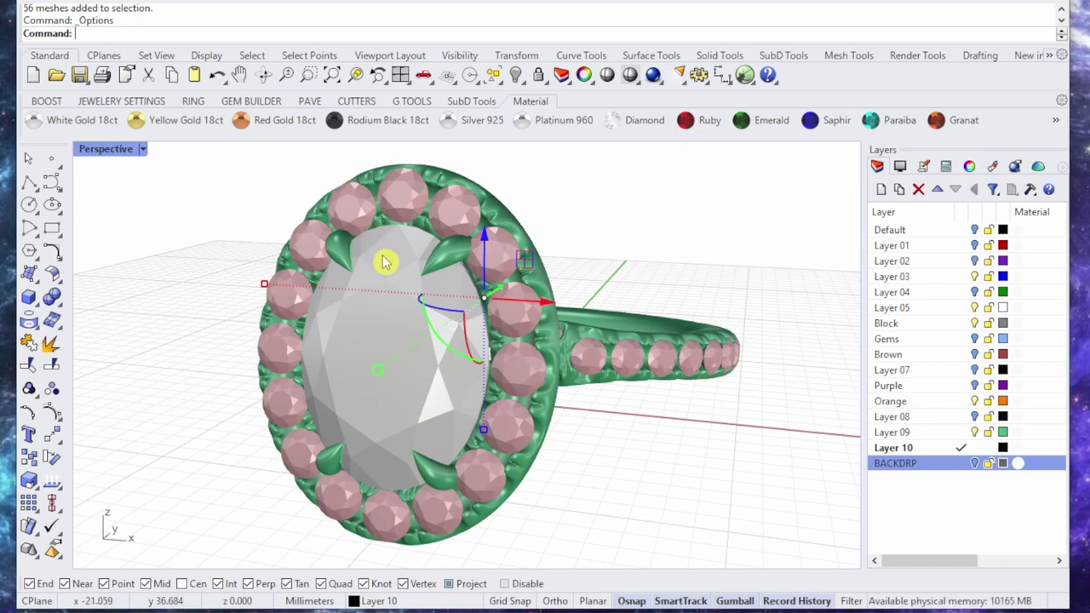
pyautogui.keyDown('ctrl'); pyautogui.moveTo(392, 281); pyautogui.dragTo(404, 297, button='right'); pyautogui.keyUp('ctrl')
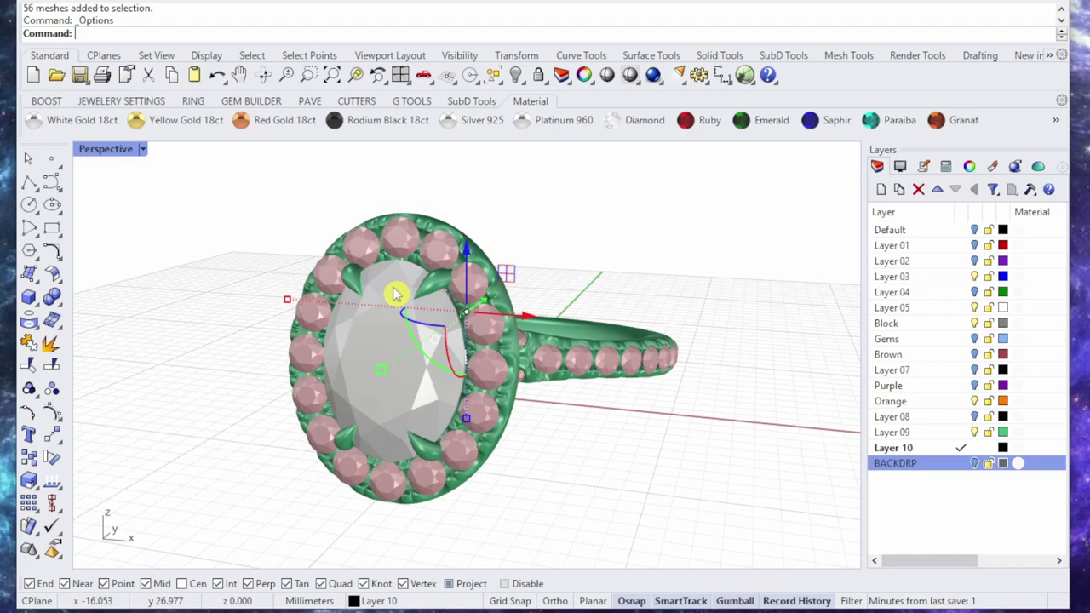
pyautogui.moveTo(638, 424); pyautogui.dragTo(554, 353, button='right')
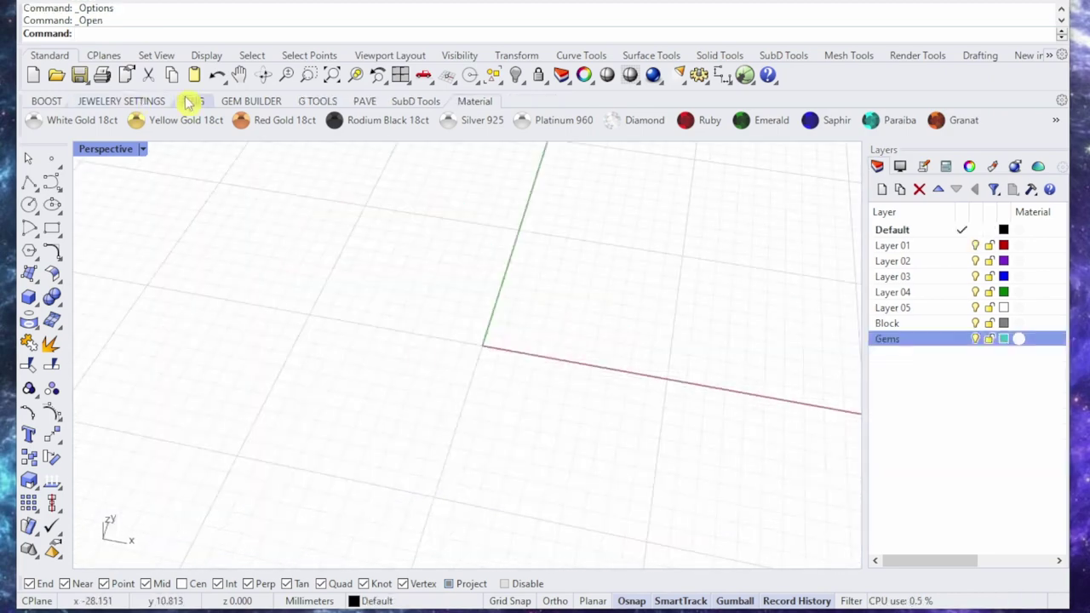
# Create a 20 mm ring-size circle with the RING tab's ring size tool.
pyautogui.click(192, 101)
pyautogui.click(33, 120)
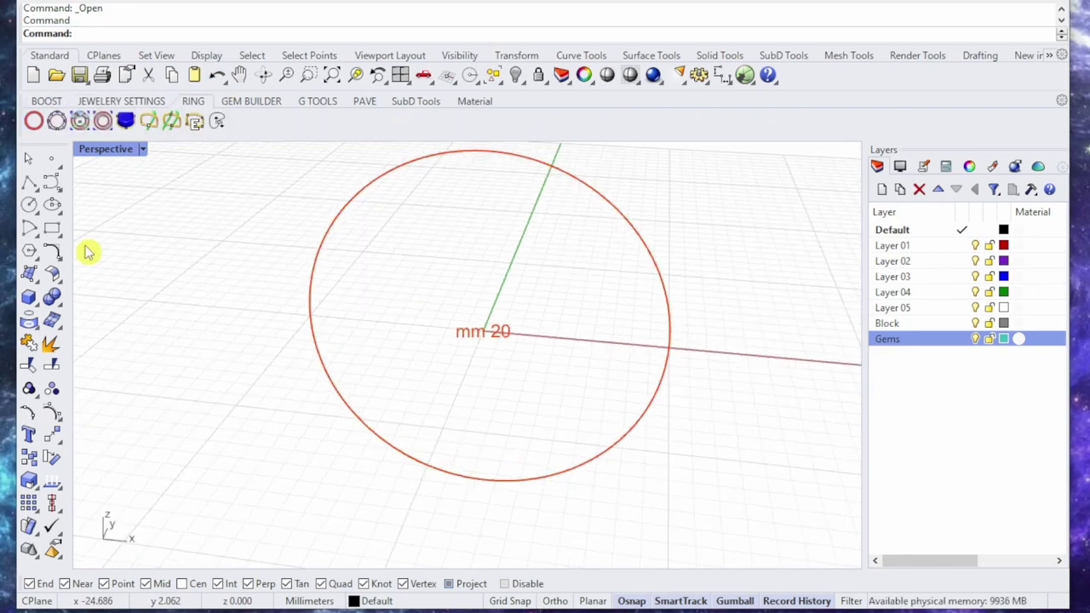
pyautogui.click(587, 269)
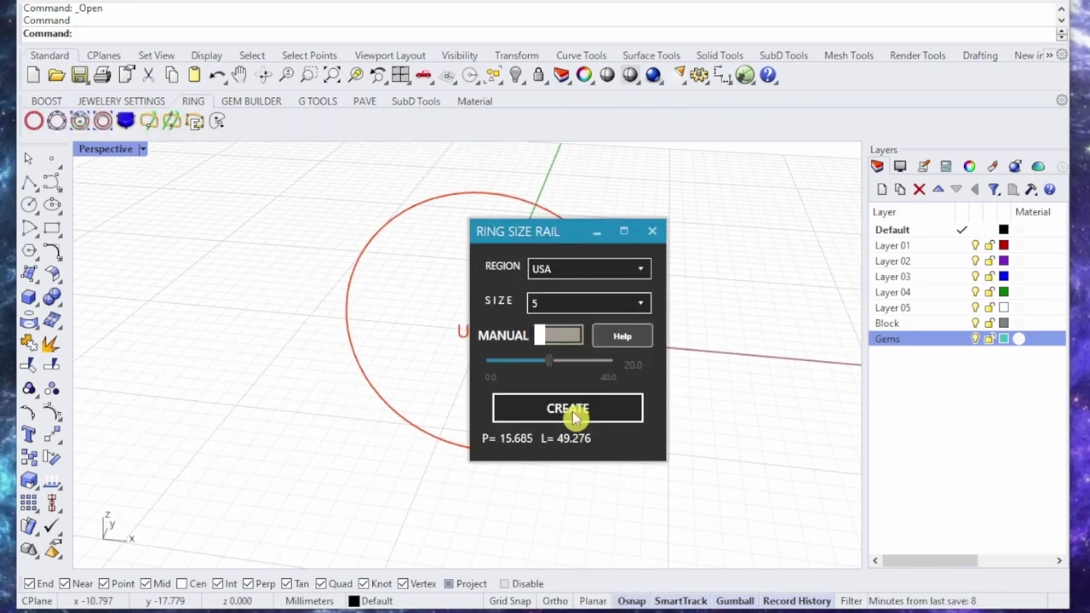
pyautogui.click(572, 414)
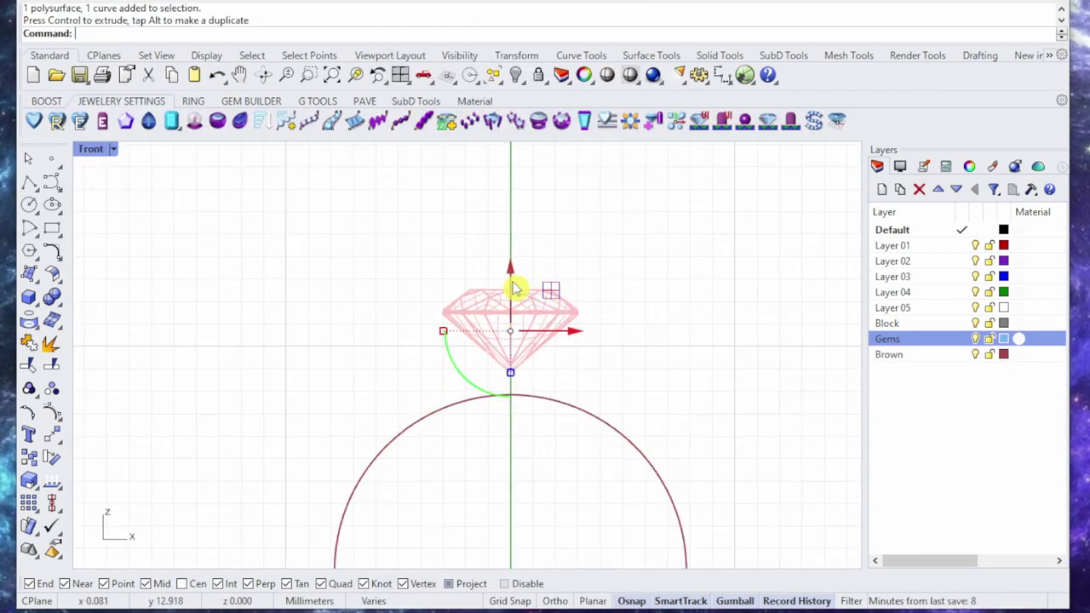
# Add the oval diamond, a 5 mm diameter guide circle and a rounded profile curve.
pyautogui.hotkey('ctrl', 'z')
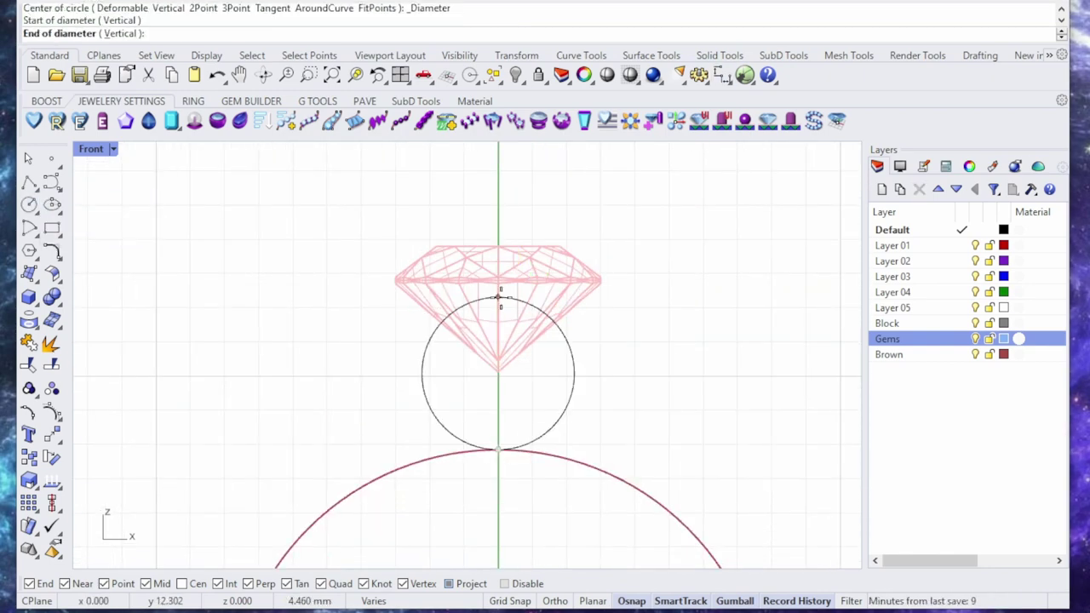
pyautogui.write('5')
pyautogui.press('Return')
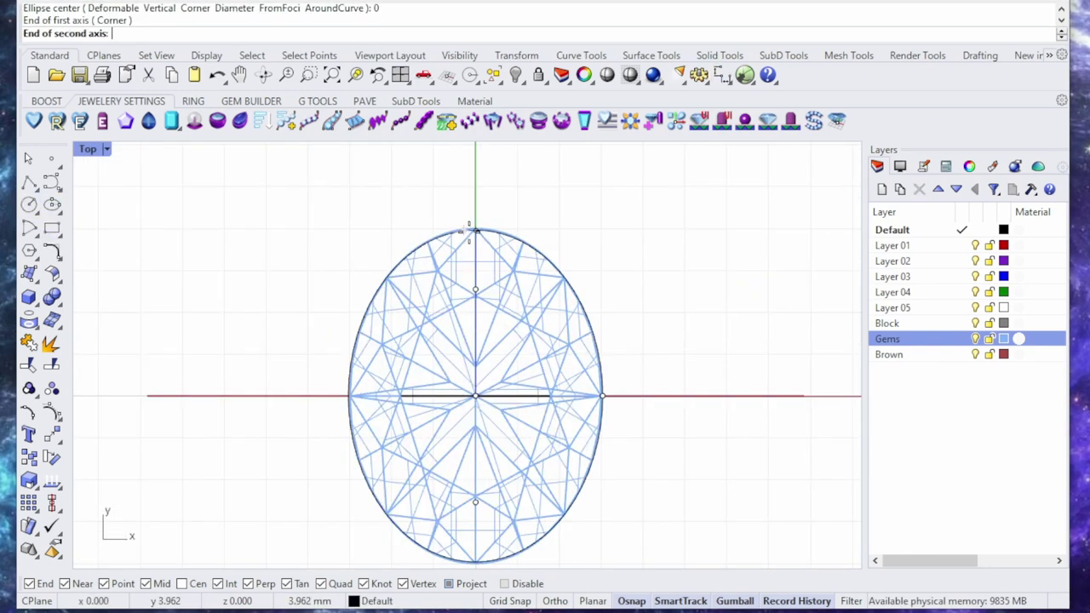
pyautogui.click(503, 211)
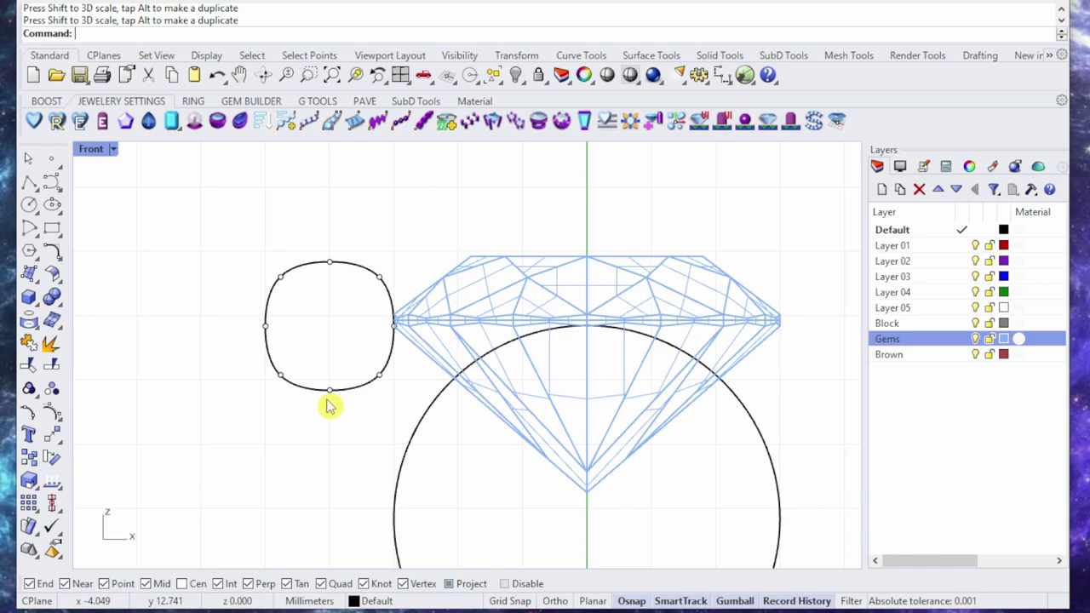
pyautogui.click(348, 261)
pyautogui.scroll(3, 389, 281)
pyautogui.write('1')
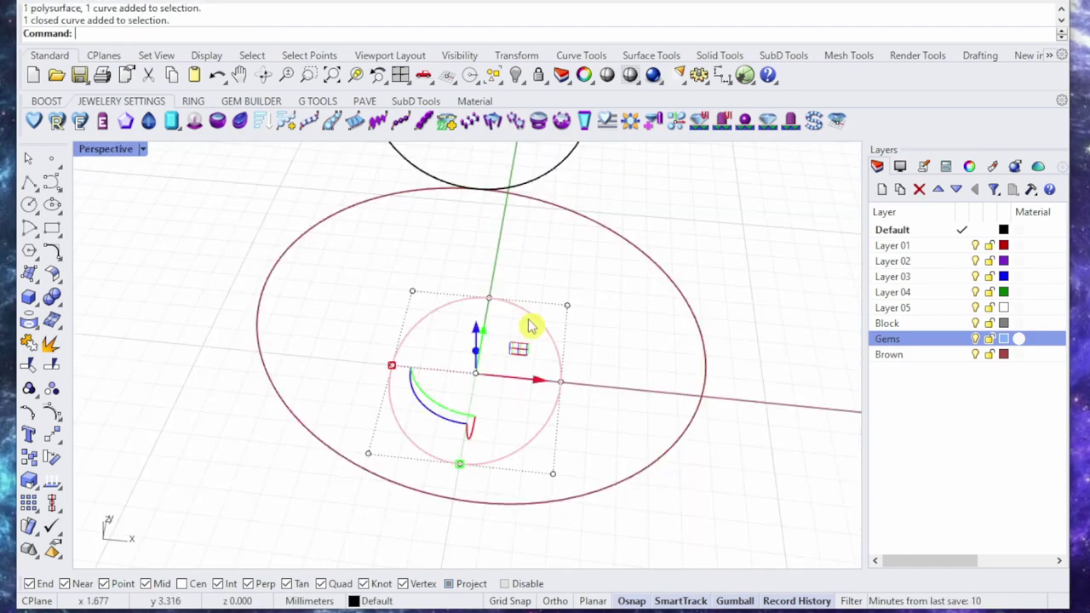